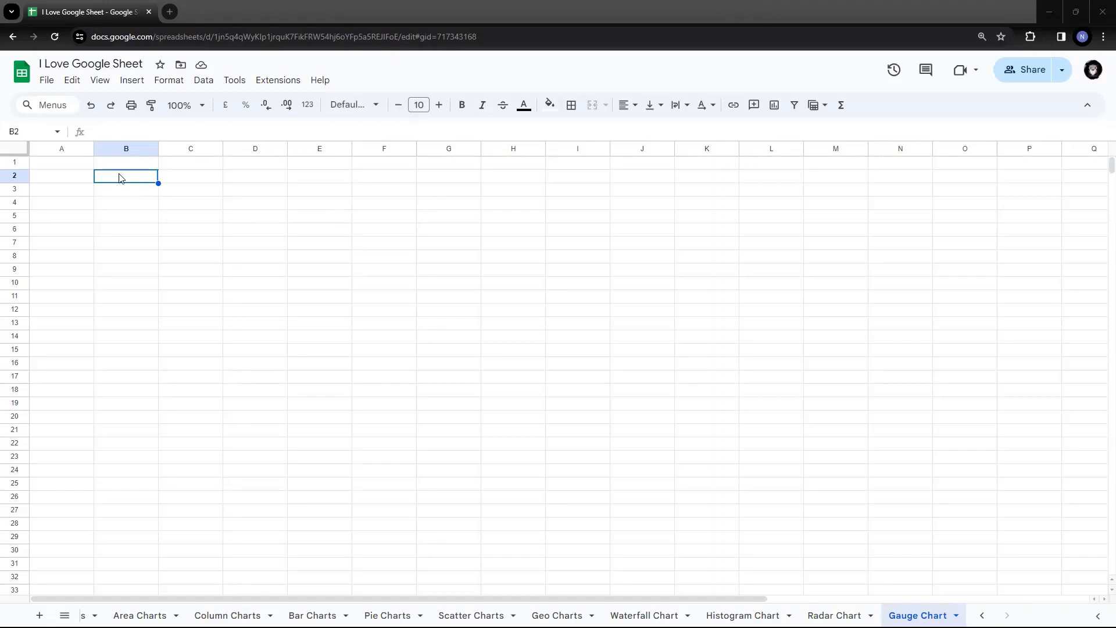
Switch back to the Gauge Chart sheet to paste the copied yearly profit figures.
key("alt+Tab")
Paste the 2015–2018 profit table (25%, 47%, 58%, 75%) into B2:C5 and select it.
type("2015 profit\t25% 2016 profit\t47% 2017 profit\t58% 2018 profit\t75%")
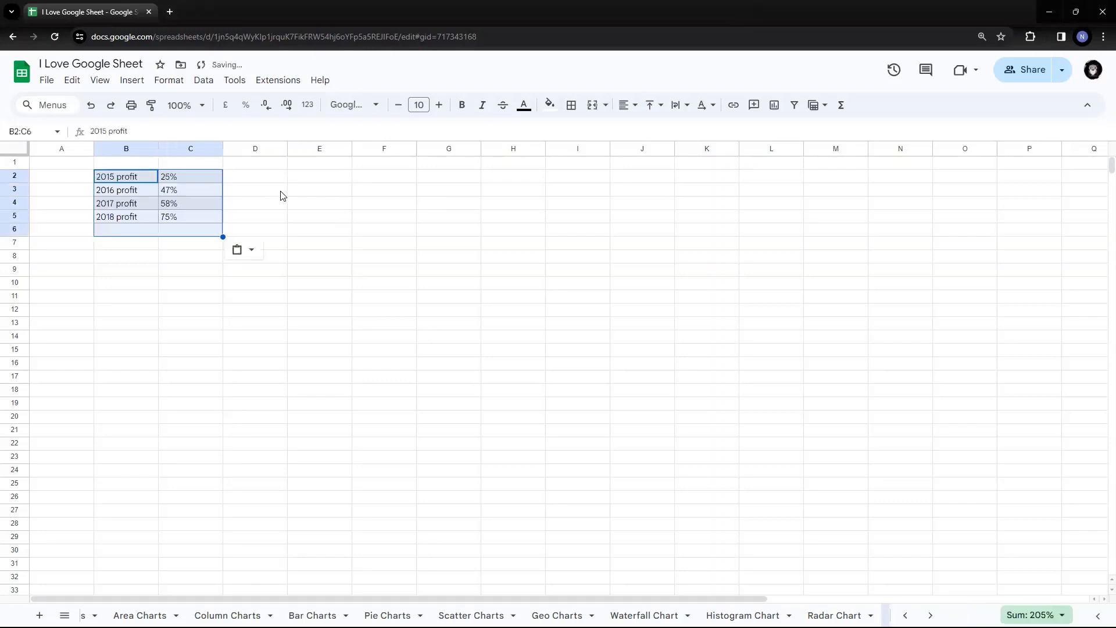
left_click(294, 232)
left_click(125, 178)
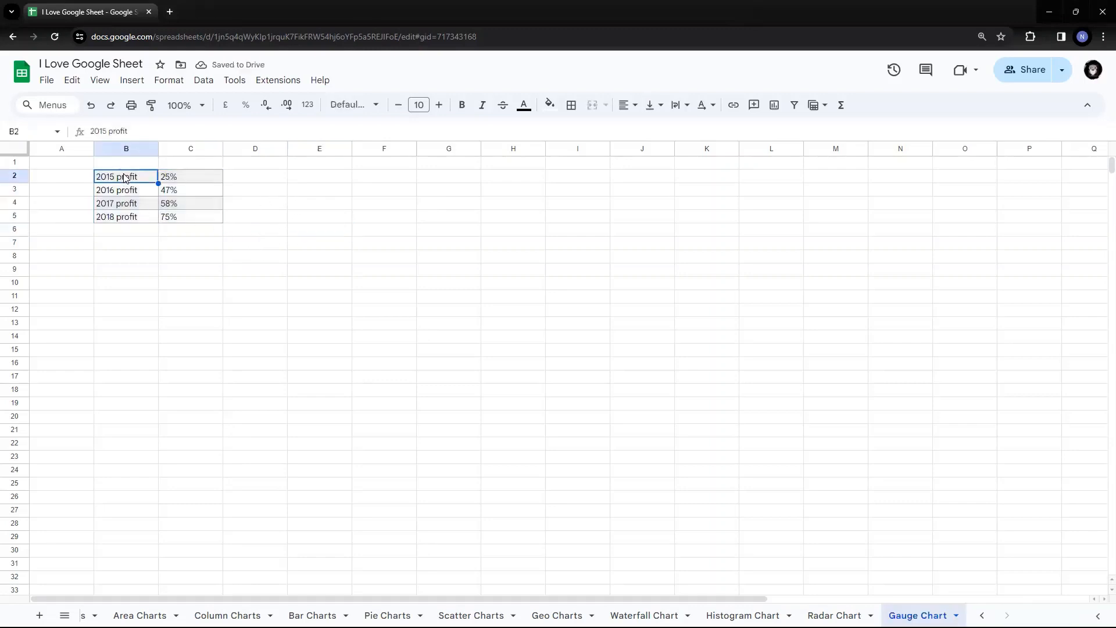
left_click(186, 180)
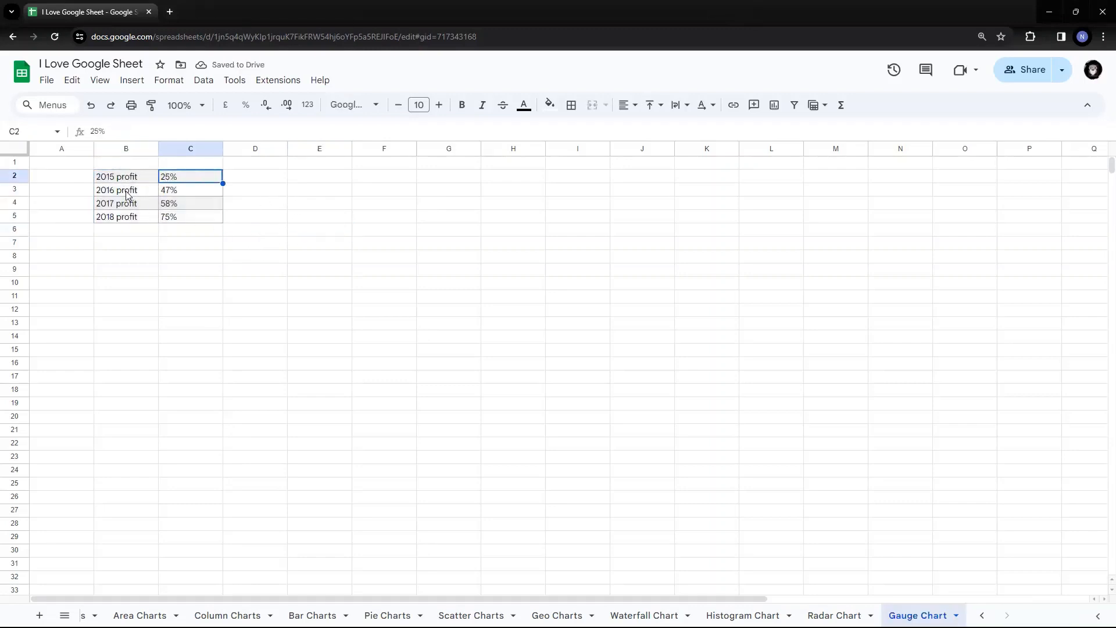
left_click(127, 194)
left_click(181, 191)
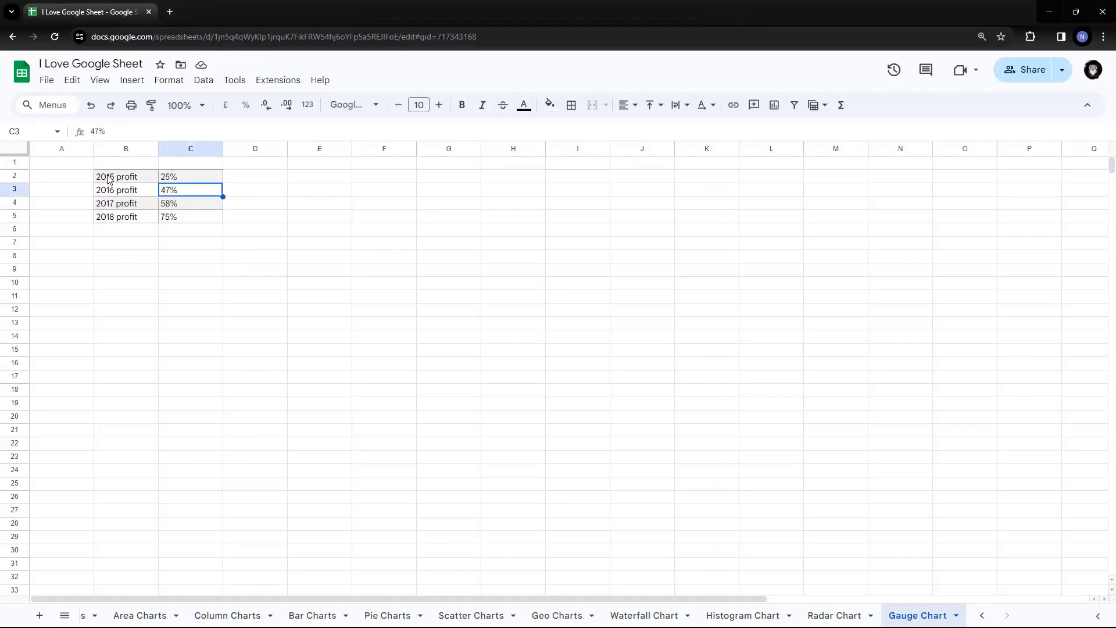
left_click_drag(108, 179, 178, 219)
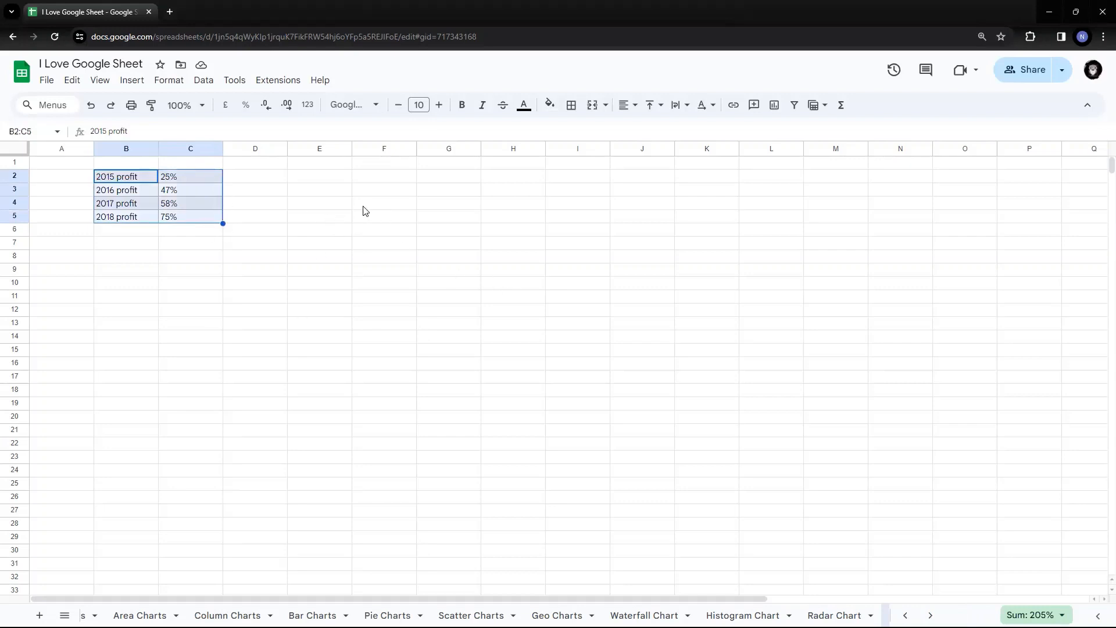
Insert a chart from the profit table and change its type to Gauge chart.
left_click(775, 107)
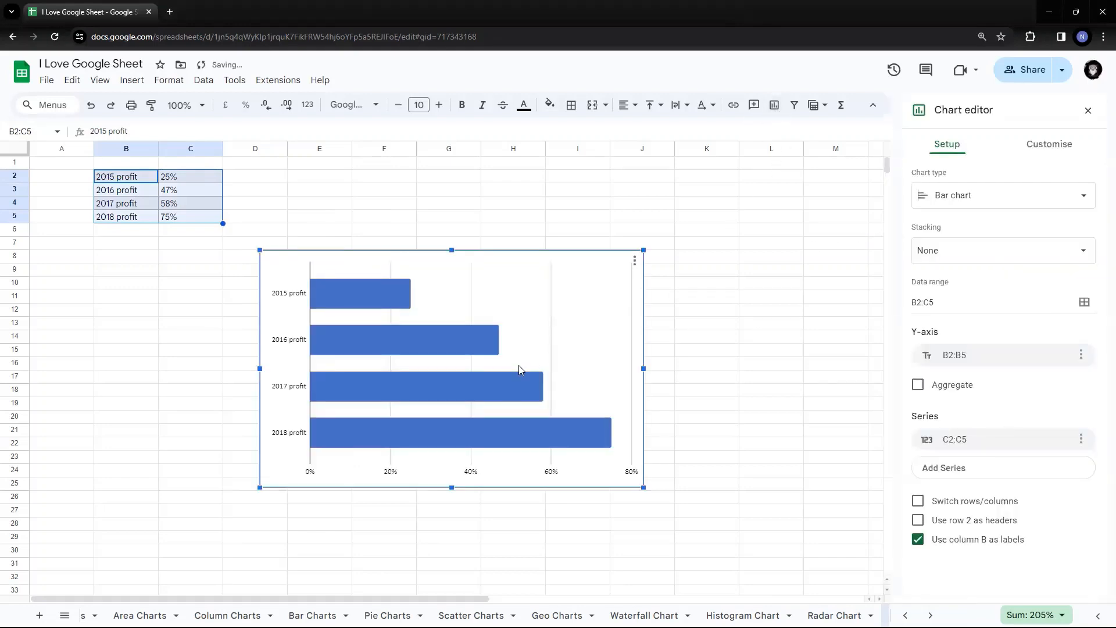
left_click(1052, 195)
scroll(1048, 297, "down", 5)
scroll(1049, 296, "down", 3)
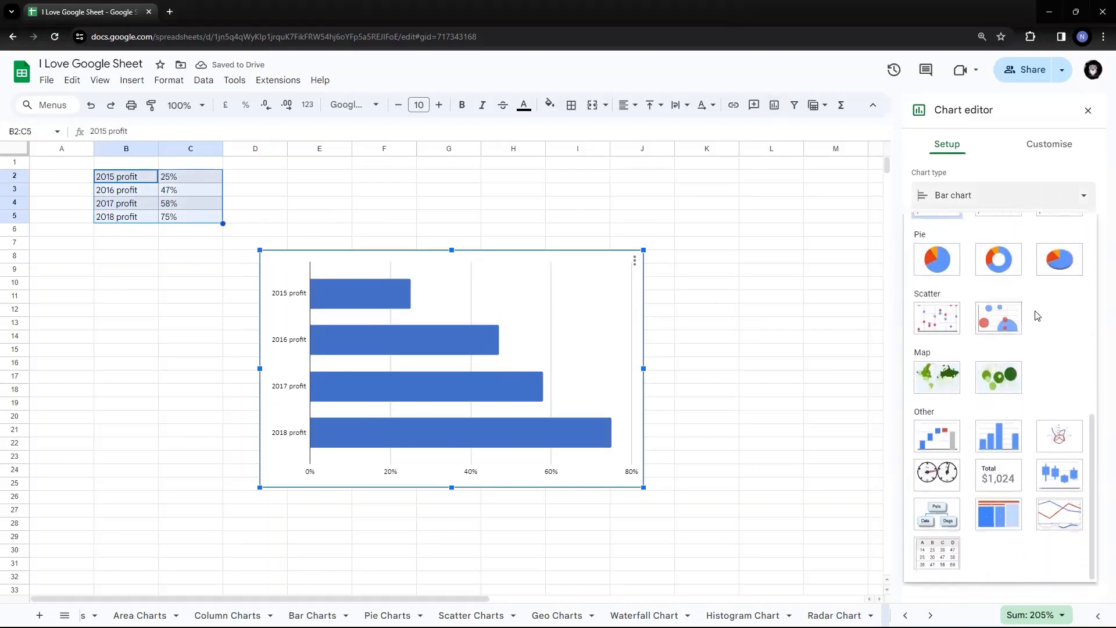
left_click(941, 468)
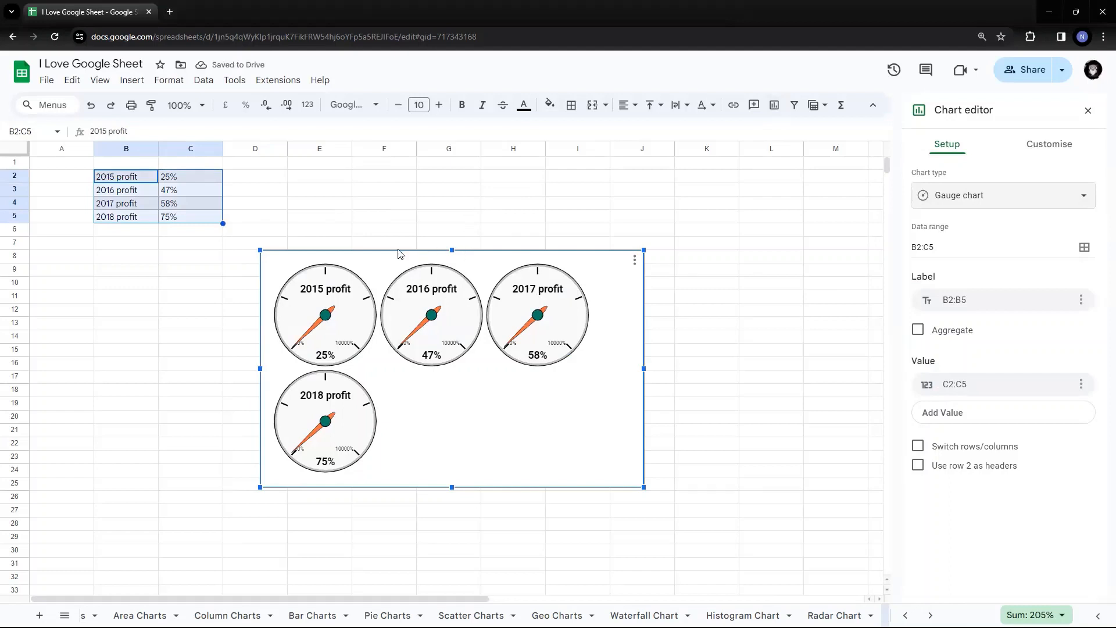
Move the gauge chart beside the data and resize it into a wide, short strip.
left_click_drag(399, 250, 372, 179)
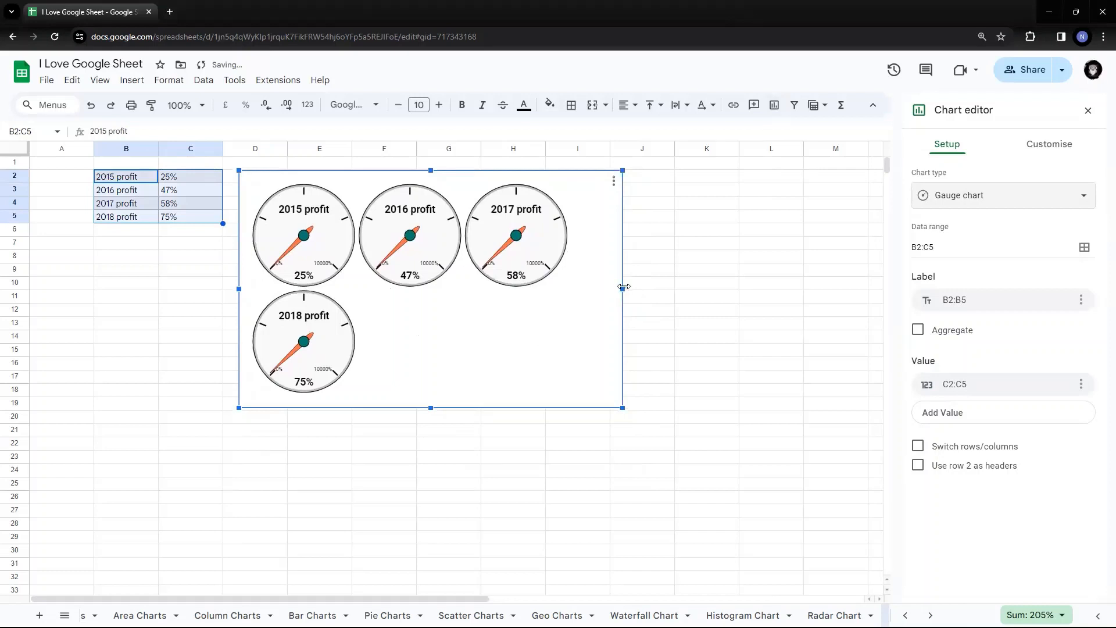
left_click_drag(620, 290, 725, 289)
left_click_drag(727, 289, 739, 288)
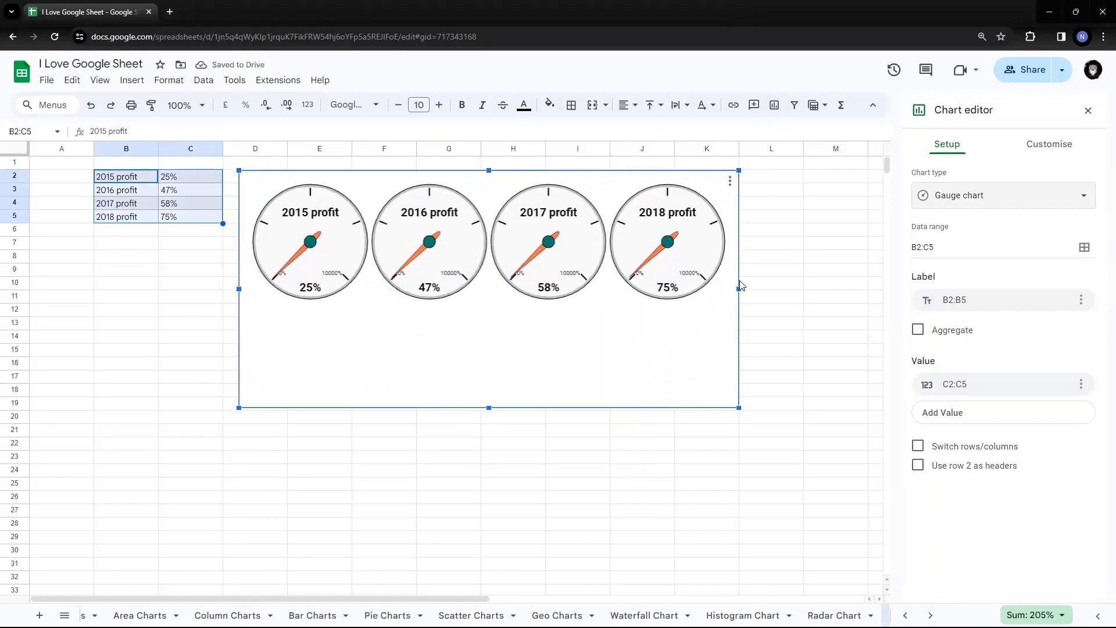
left_click_drag(487, 410, 489, 312)
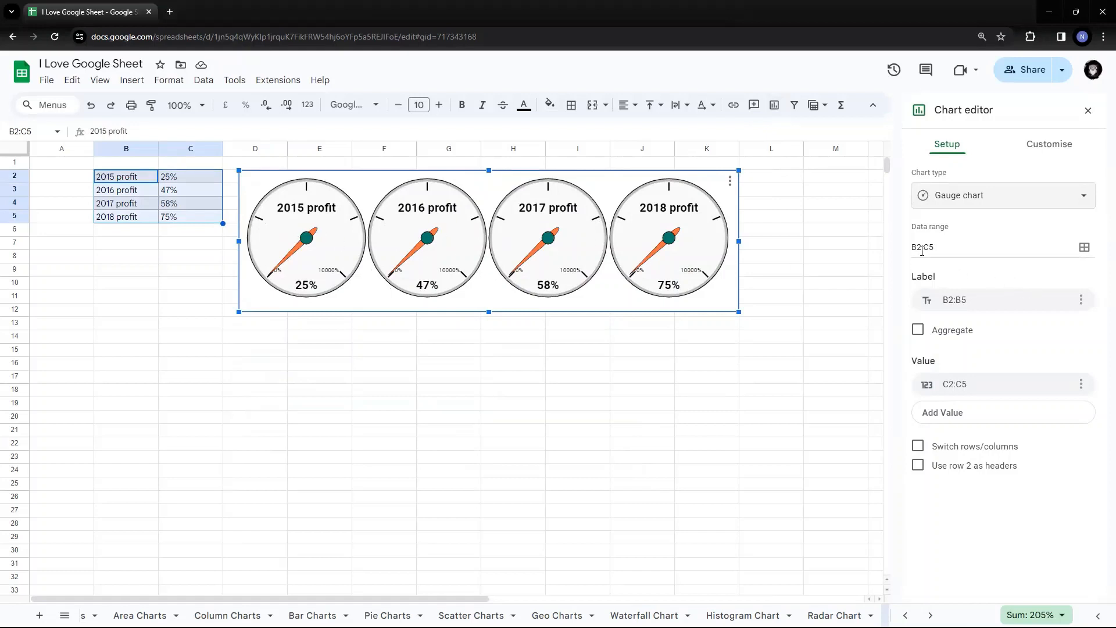
In the chart editor's Customise tab, expand Chart style and Chart and axis titles.
left_click(1055, 148)
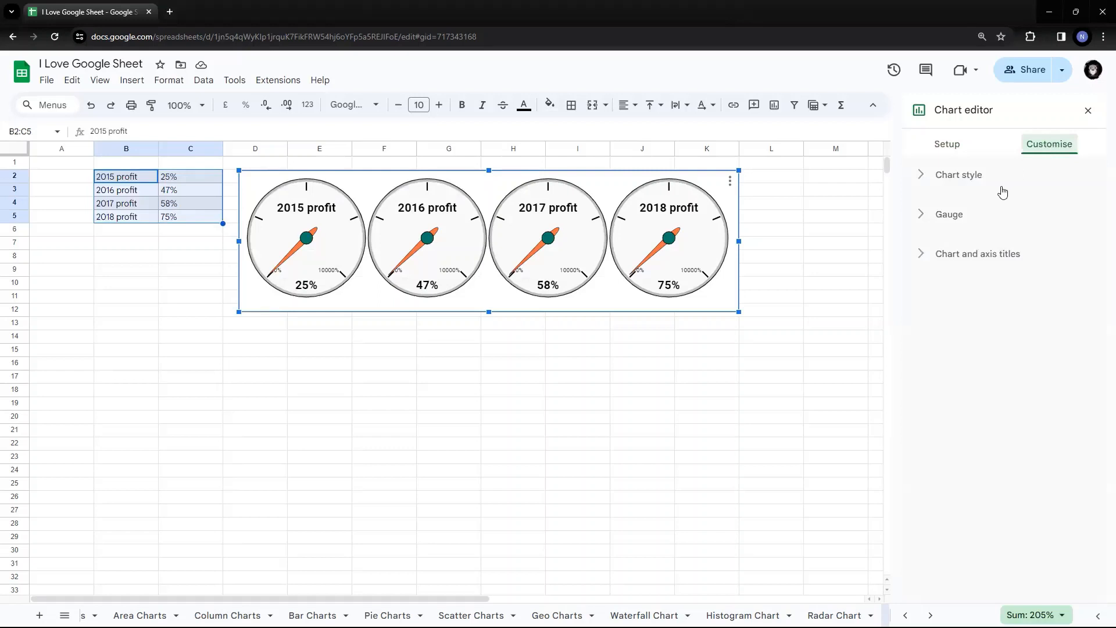
left_click(951, 146)
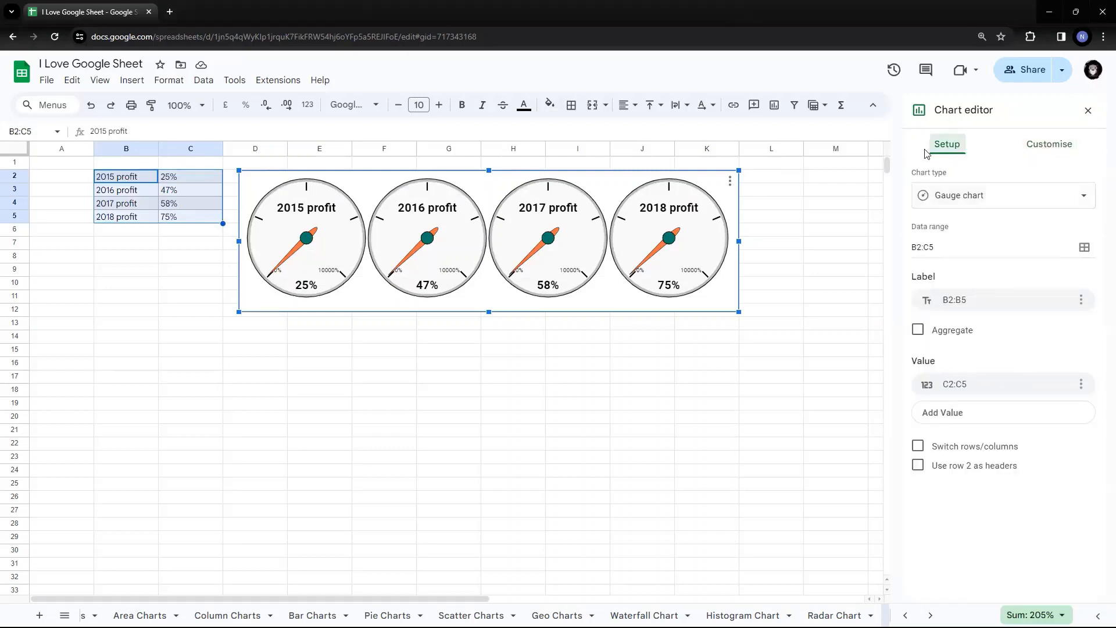
left_click(1055, 146)
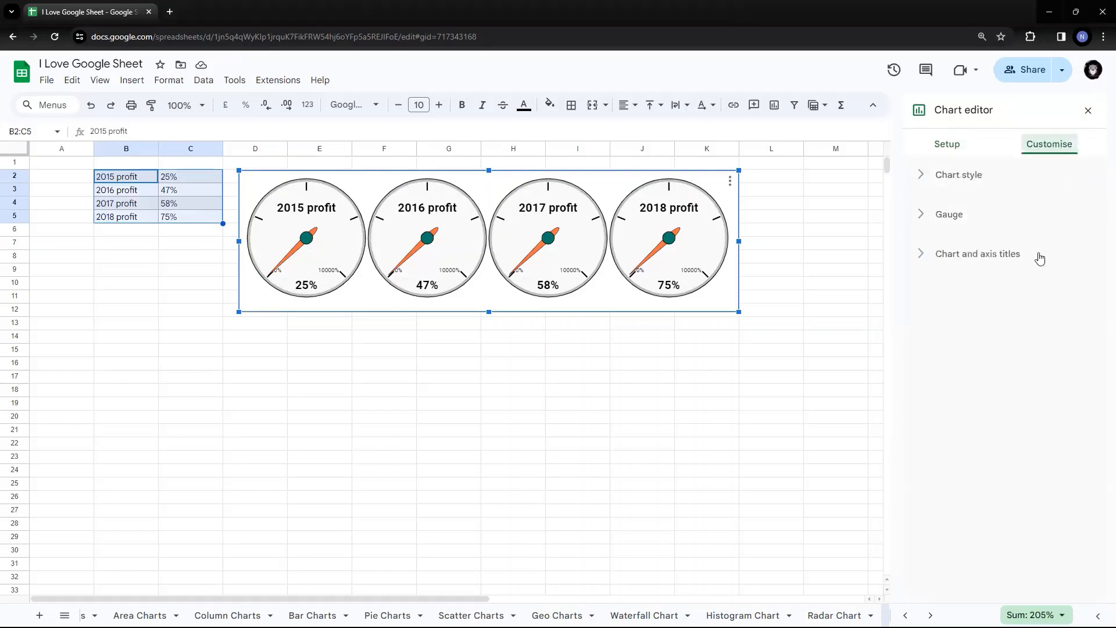
left_click(947, 177)
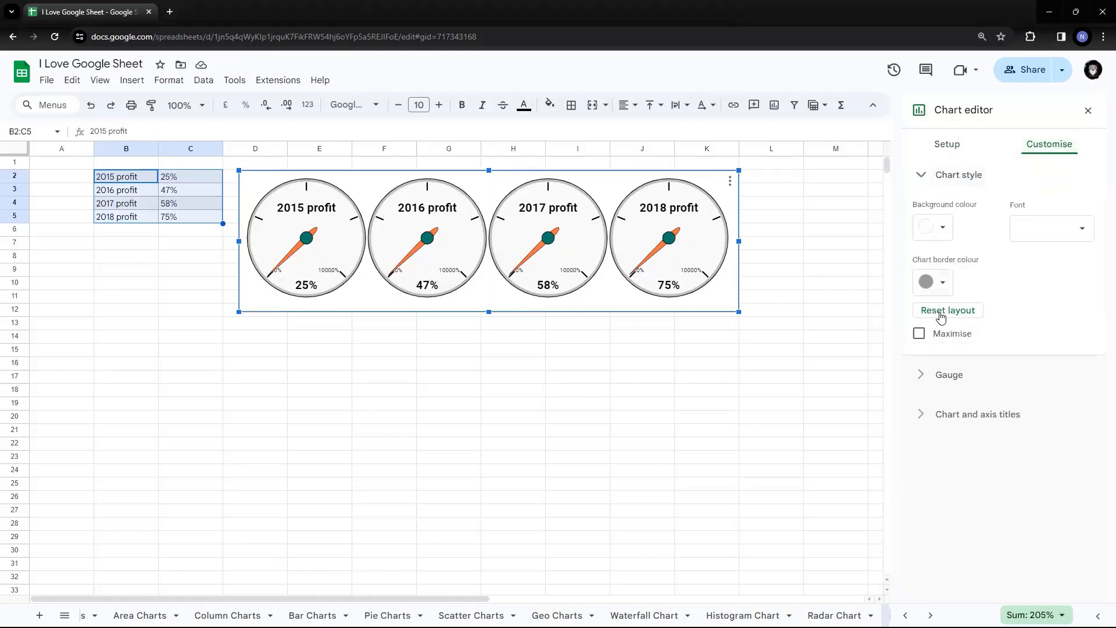
left_click(965, 415)
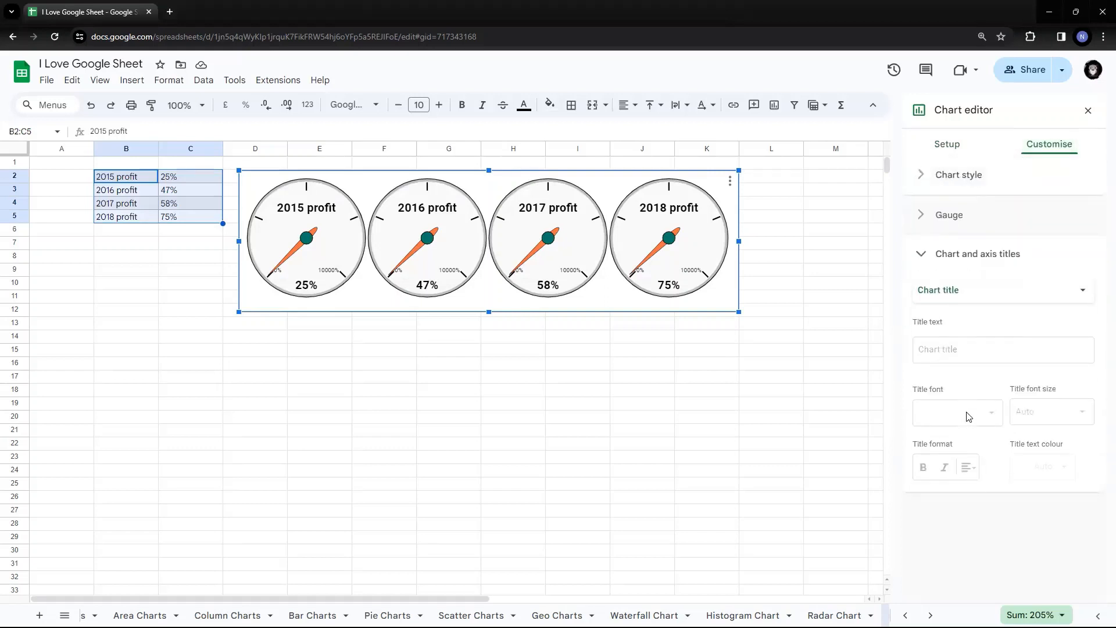
Change the gauge range maximum from 100 to 1, keeping the minimum at 0.
left_click(935, 216)
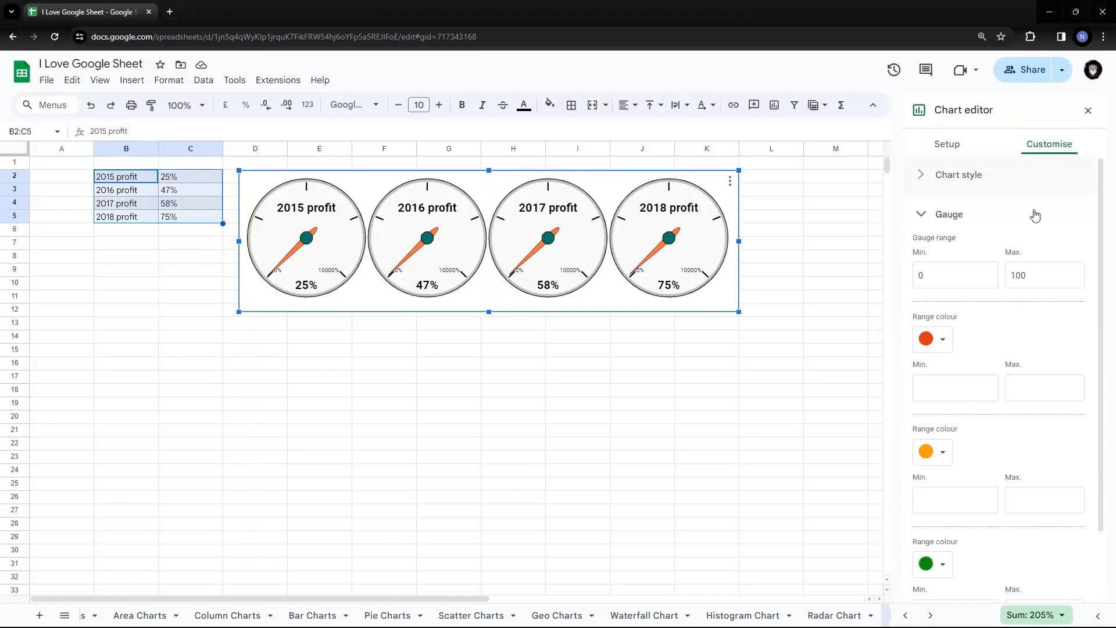
scroll(1035, 215, "down", 1)
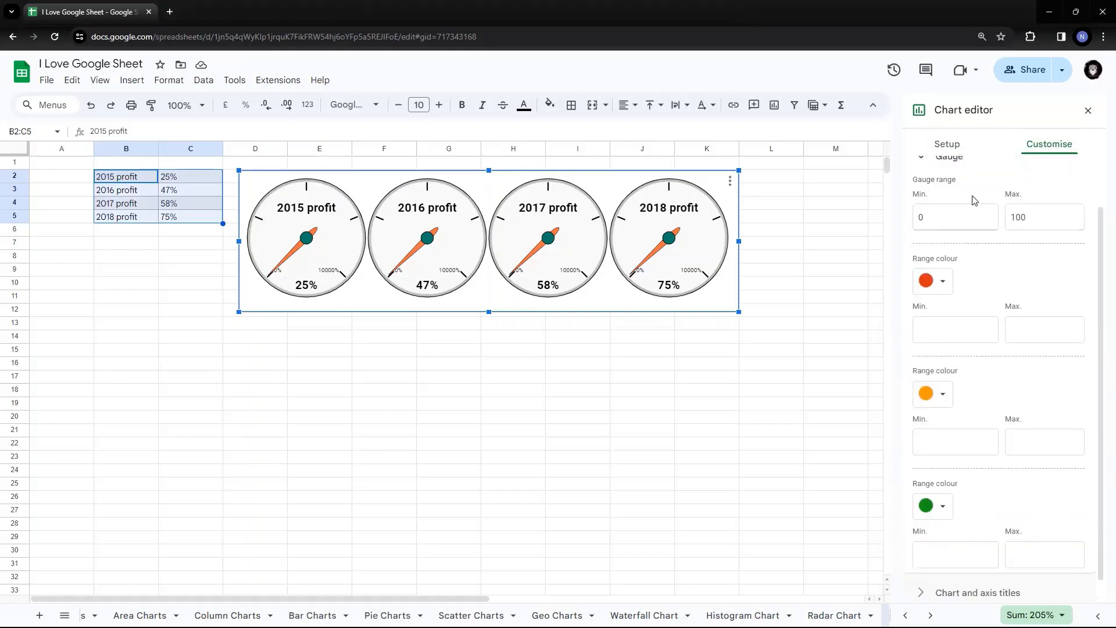
scroll(974, 200, "up", 1)
left_click(955, 276)
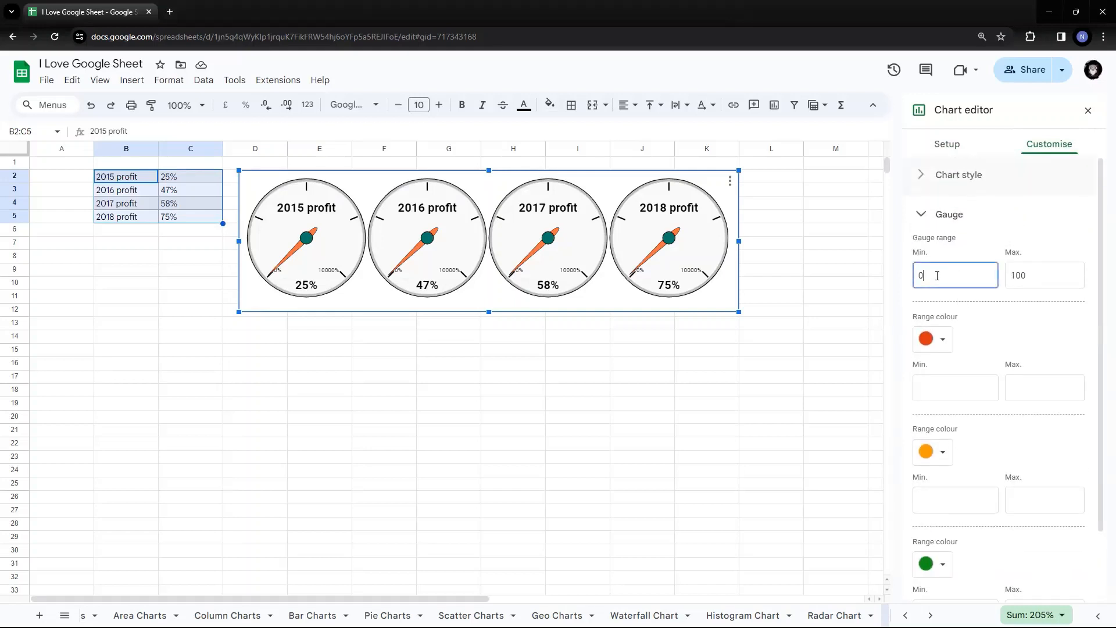
left_click(1031, 276)
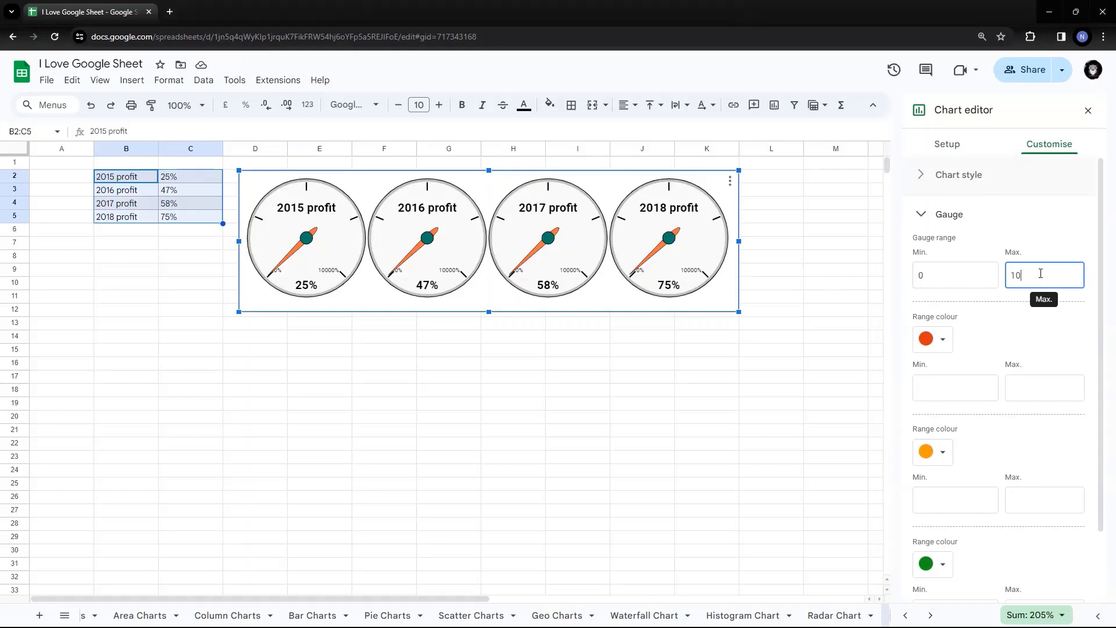
key("BackSpace")
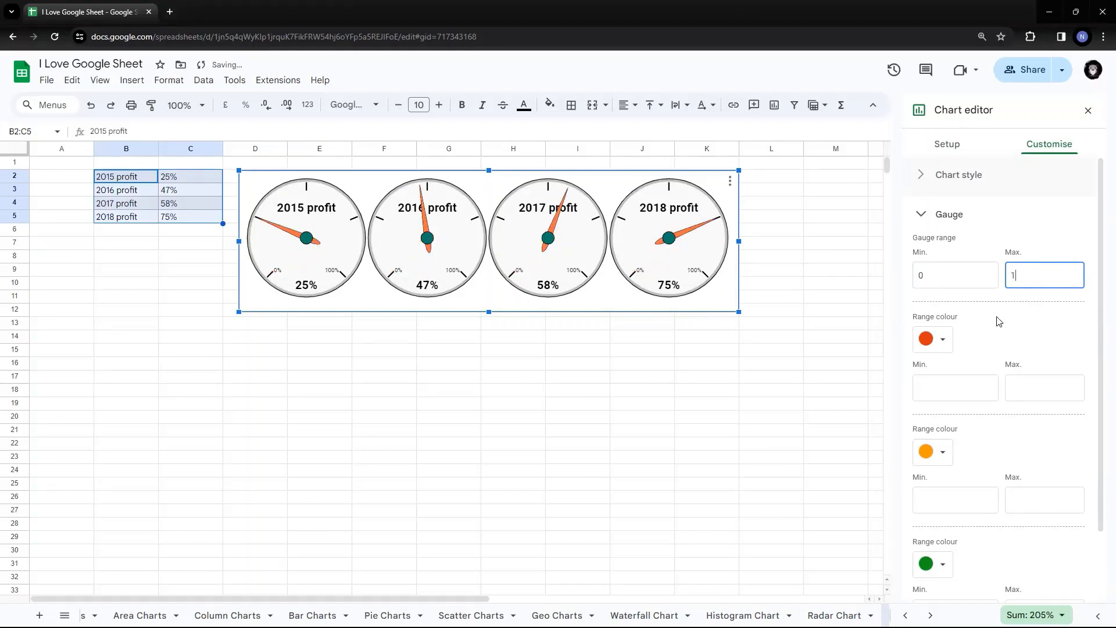
left_click(997, 318)
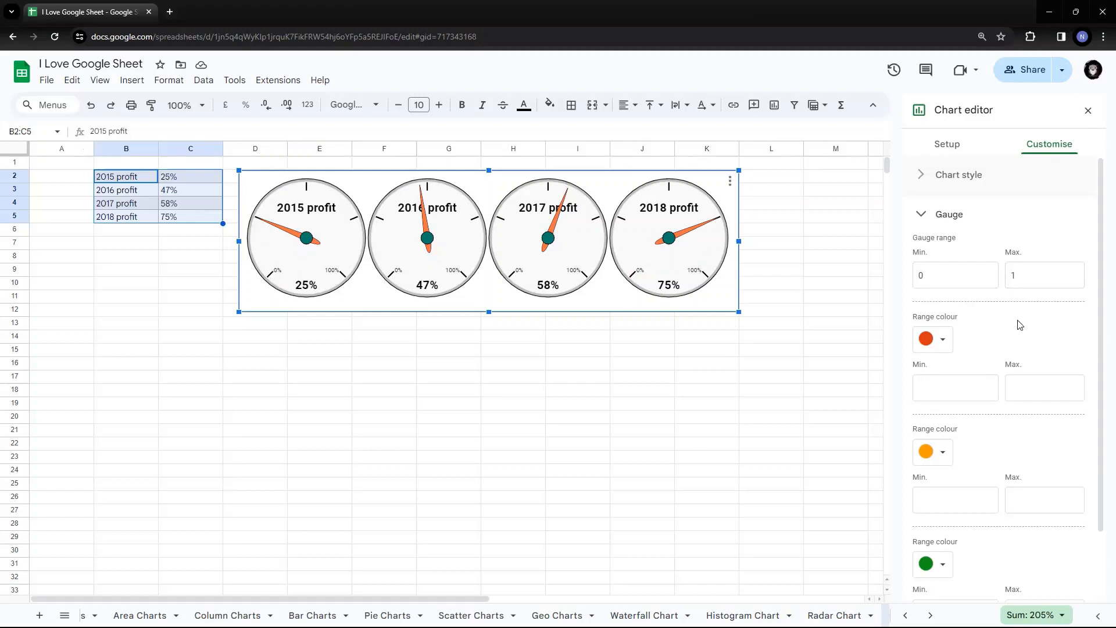
scroll(1048, 300, "down", 1)
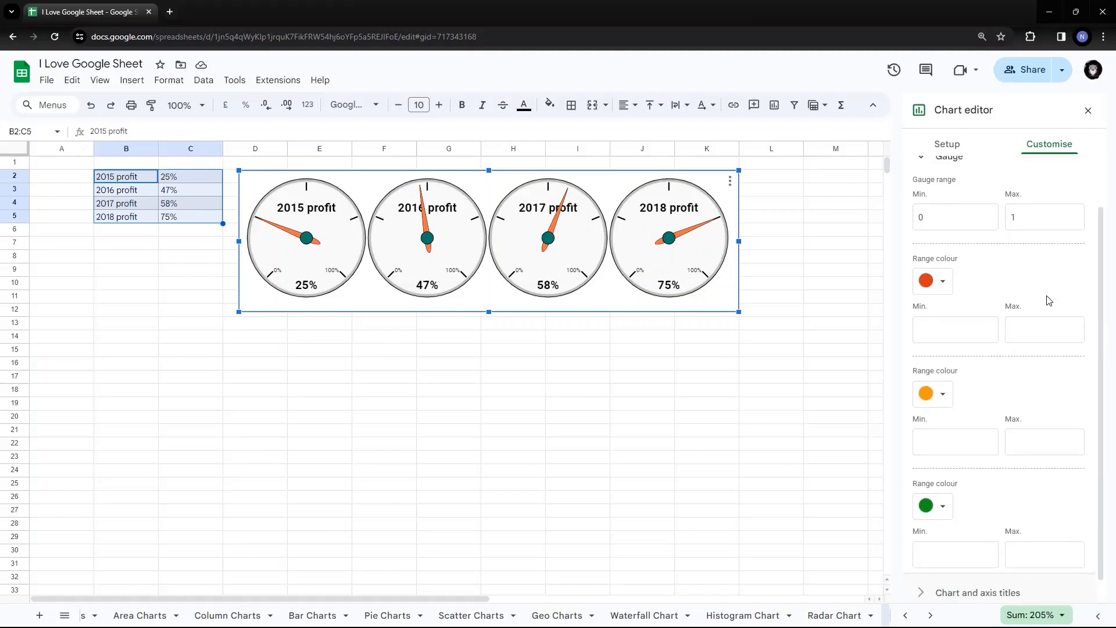
Set the red band from 0 to 0.25 and the orange band from 0.25 to 0.75.
left_click(947, 330)
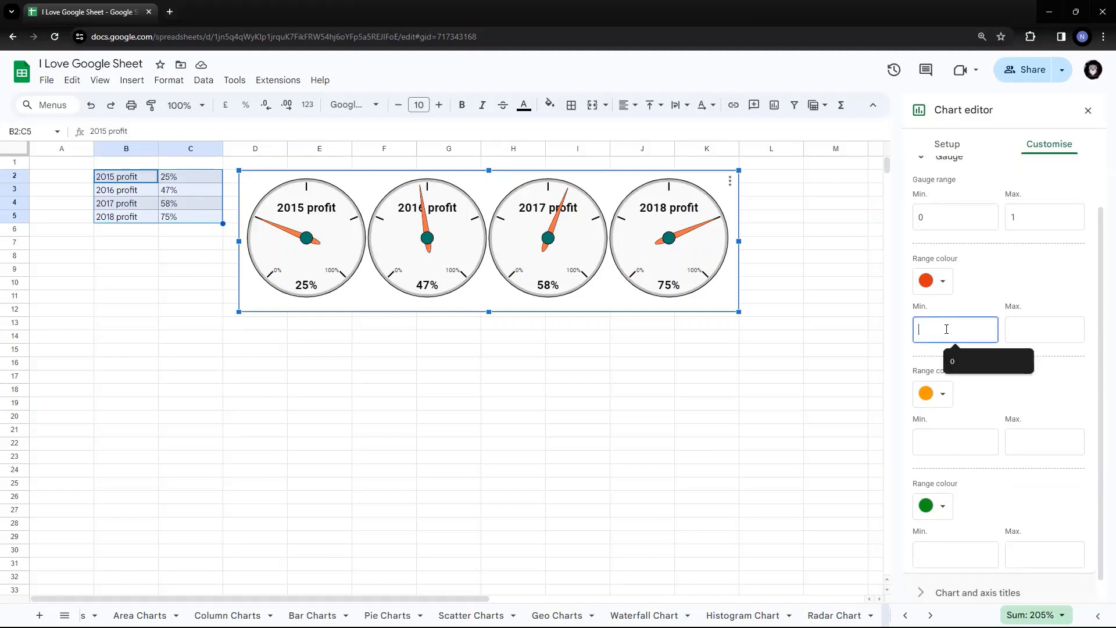
type("0")
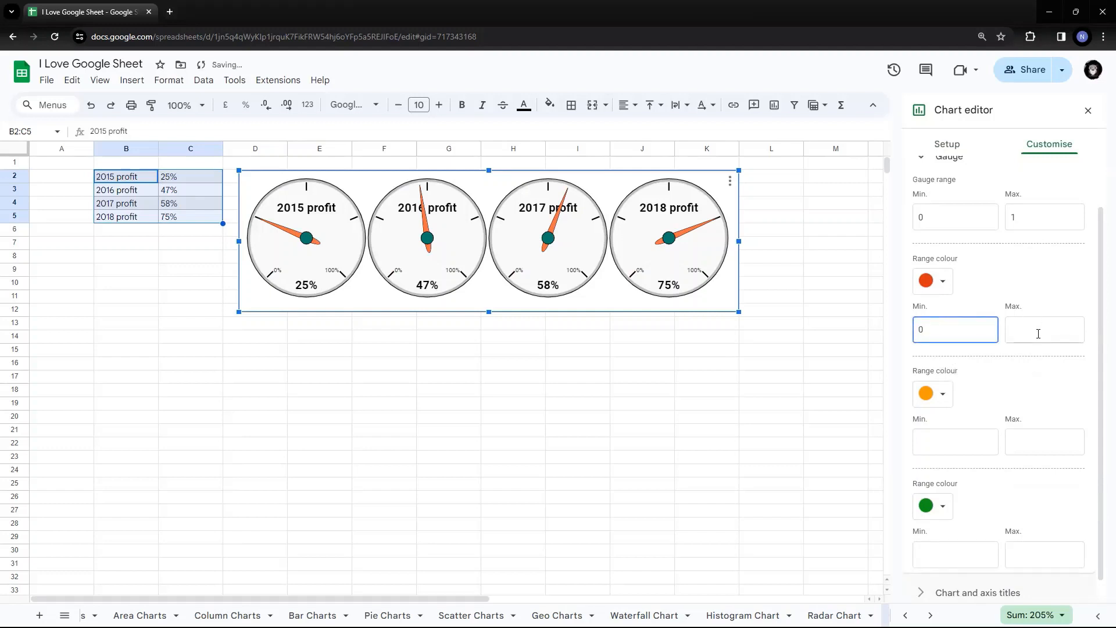
left_click(1038, 331)
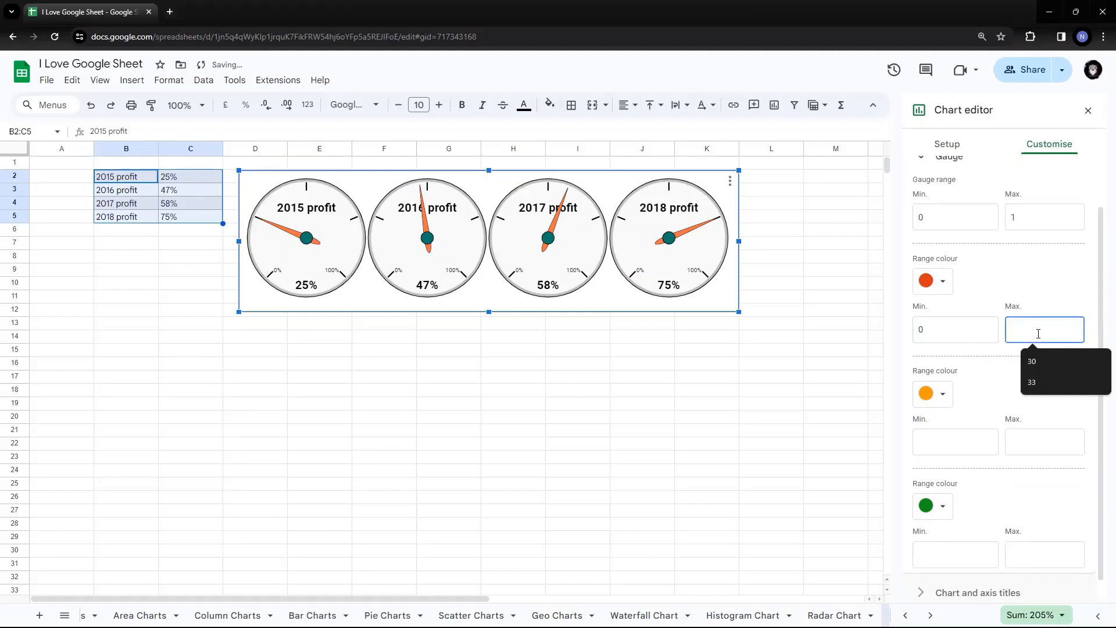
type(".25")
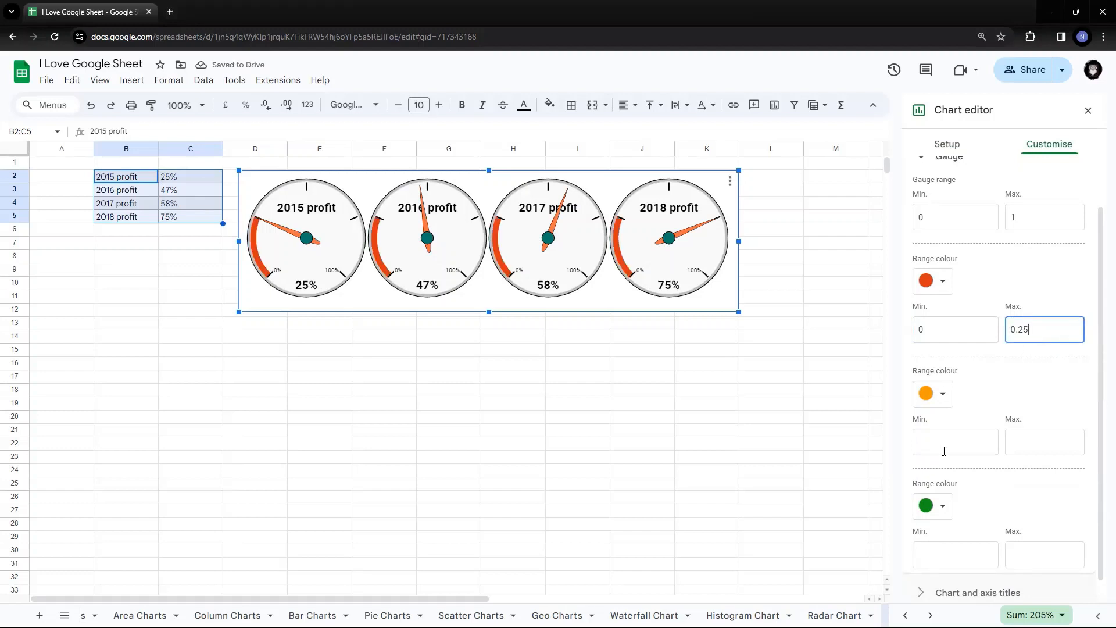
left_click(967, 442)
type(".25")
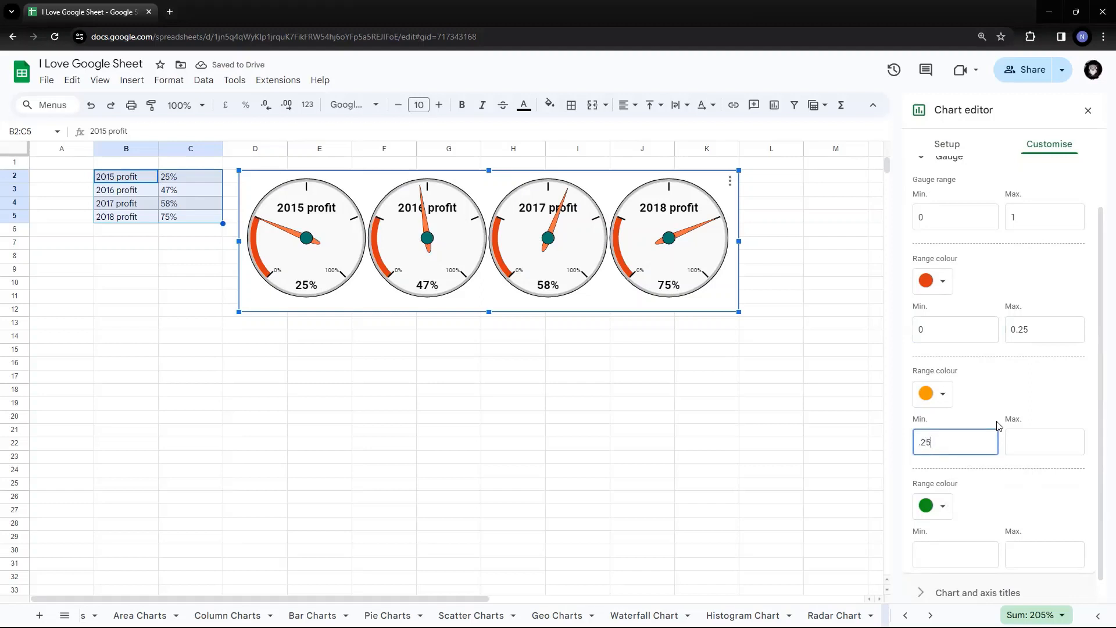
left_click(1058, 446)
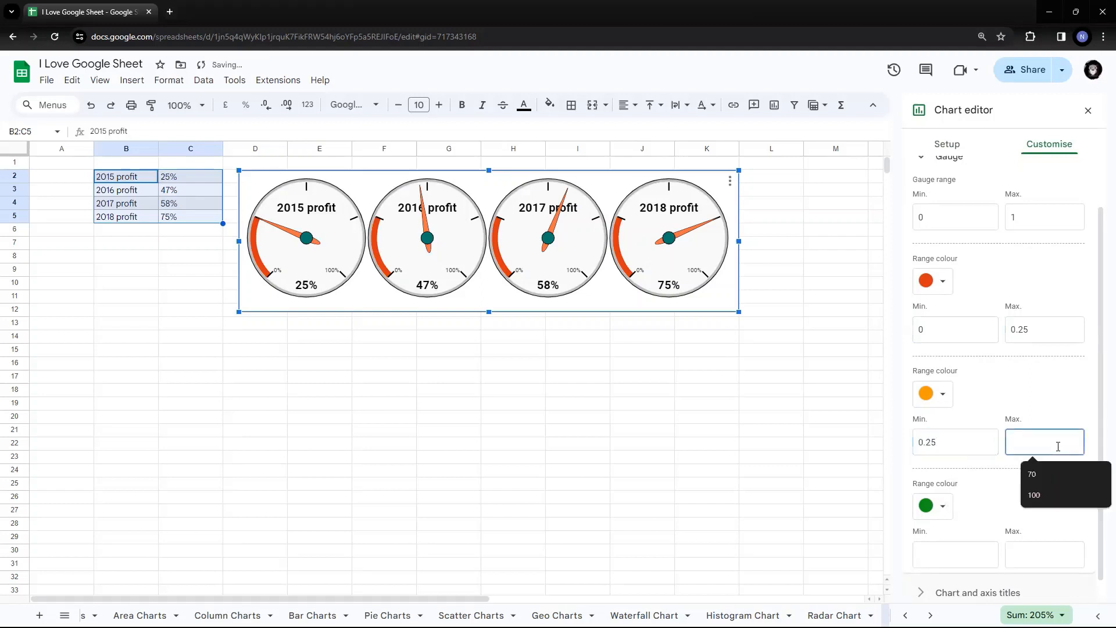
left_click(1047, 476)
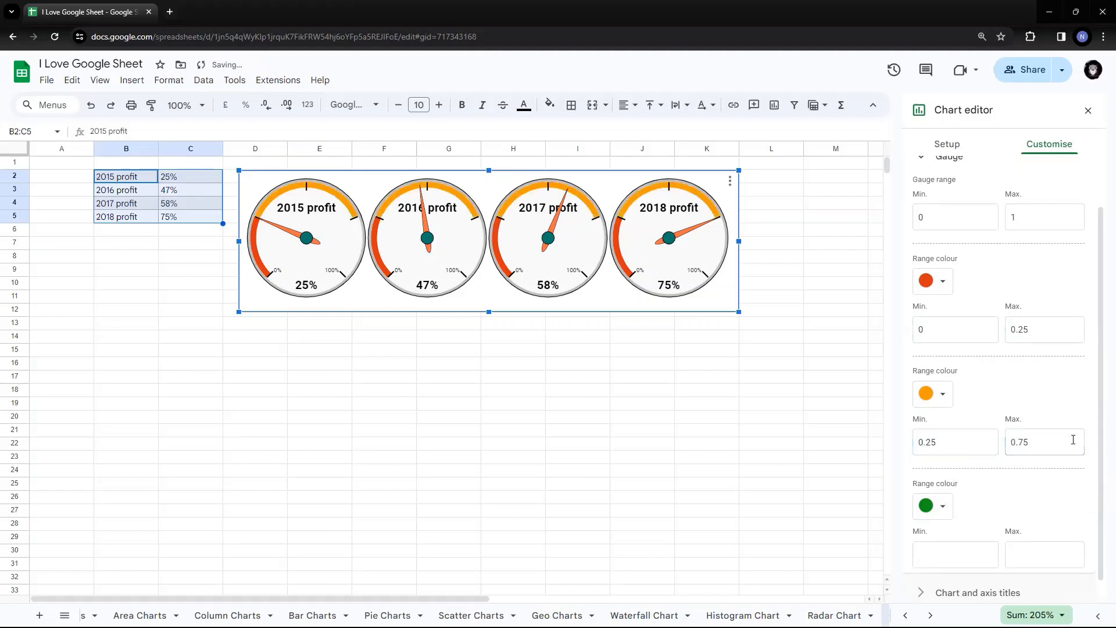
Set the green gauge band from 0.75 to 1.
scroll(1026, 369, "down", 1)
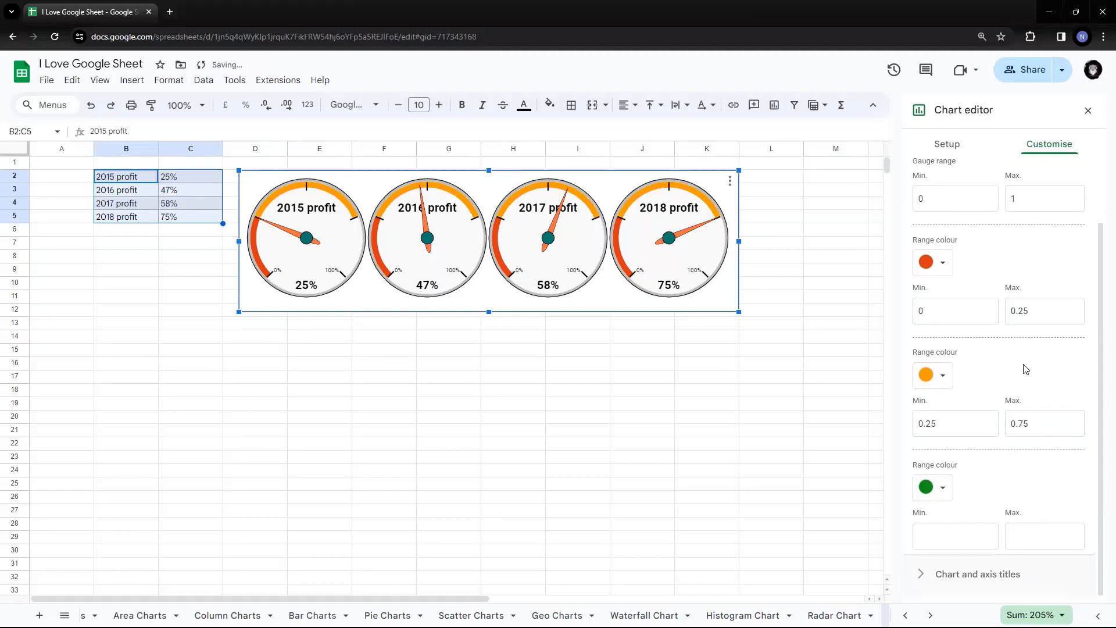
left_click(972, 531)
type(".75")
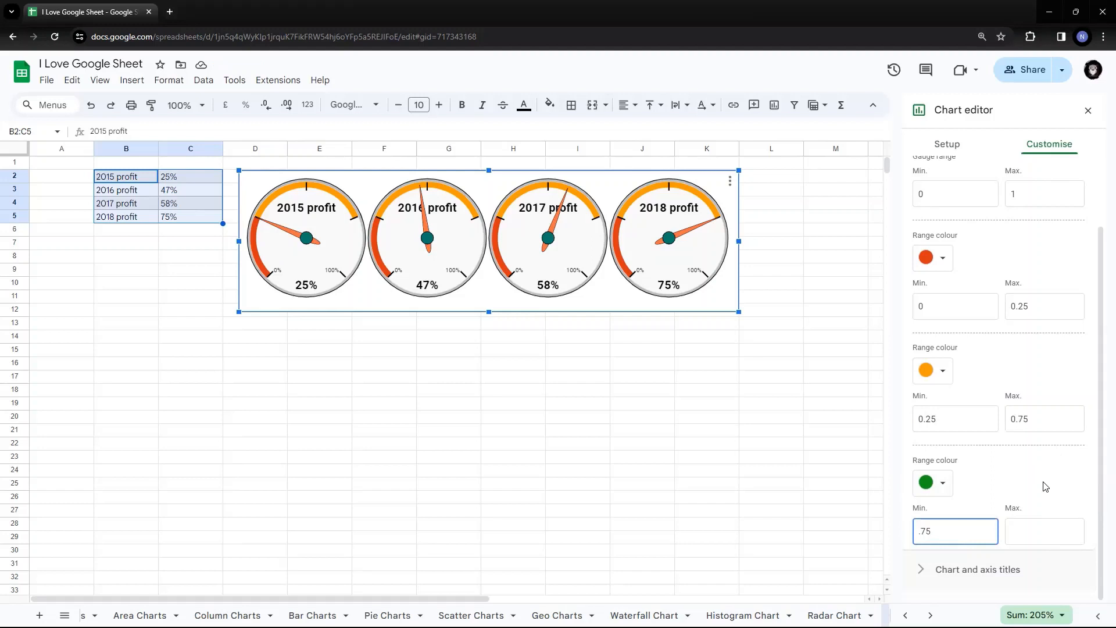
left_click(1035, 534)
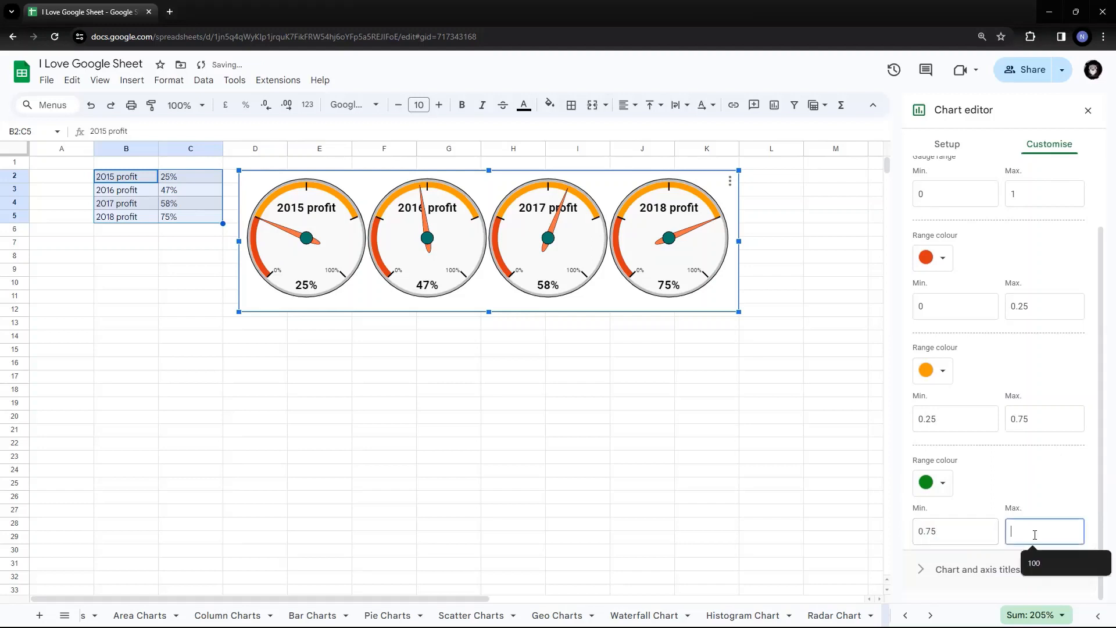
type("1")
left_click(1054, 486)
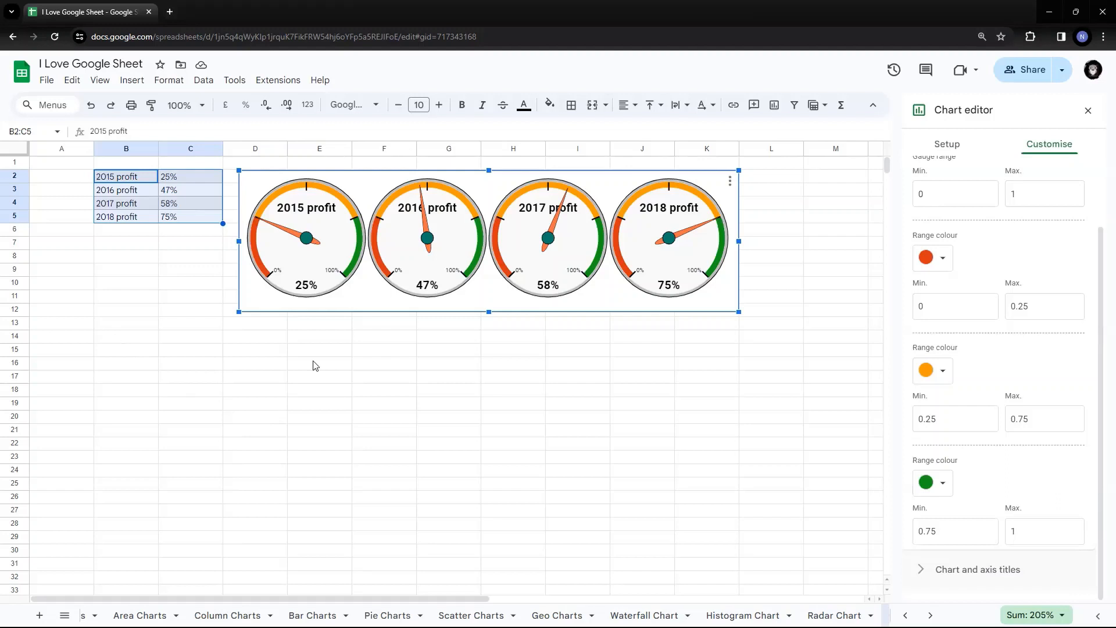
Paste the 2015–2018 sales figures into B14:C17 and select the values in C14:C17.
left_click(155, 338)
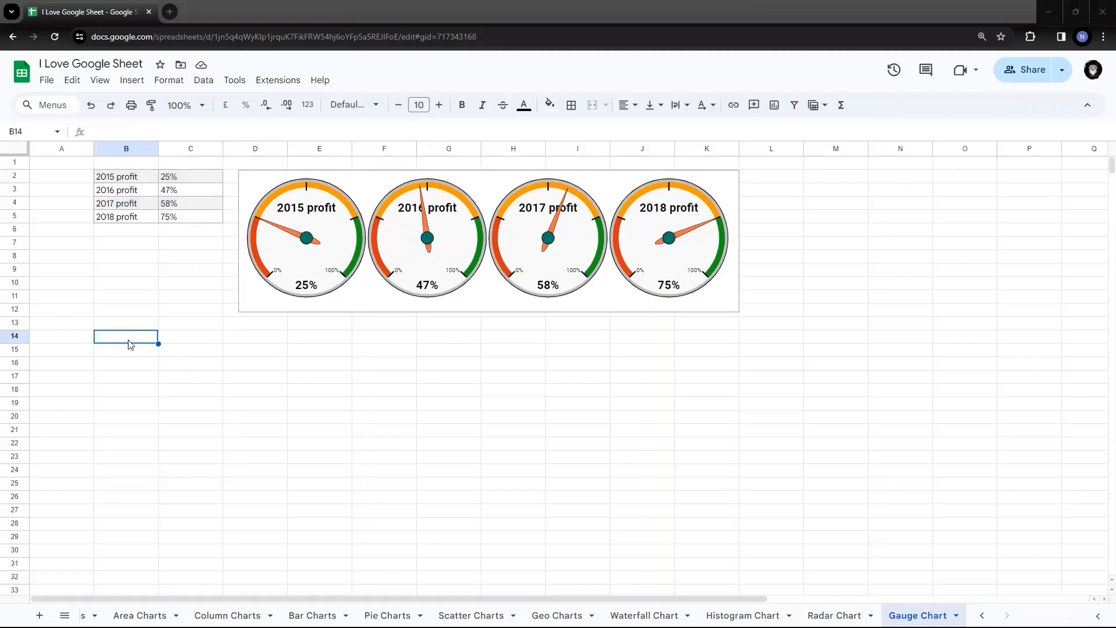
type("Sales in 2015\t$35,000 Sales in 2016\t$72,000 Sales in 2017\t$52,000 Sales in 2018\t$36,000")
left_click_drag(190, 346, 189, 379)
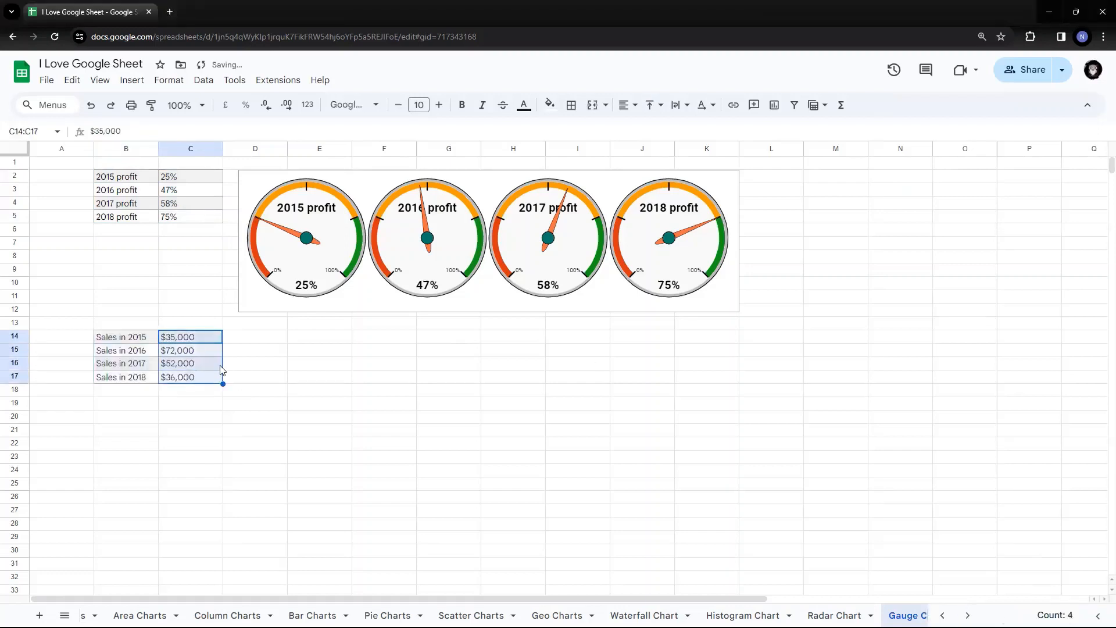
key("ctrl+f")
Replace every '$' in the sales column with nothing, leaving plain numbers like 35,000.
type("$")
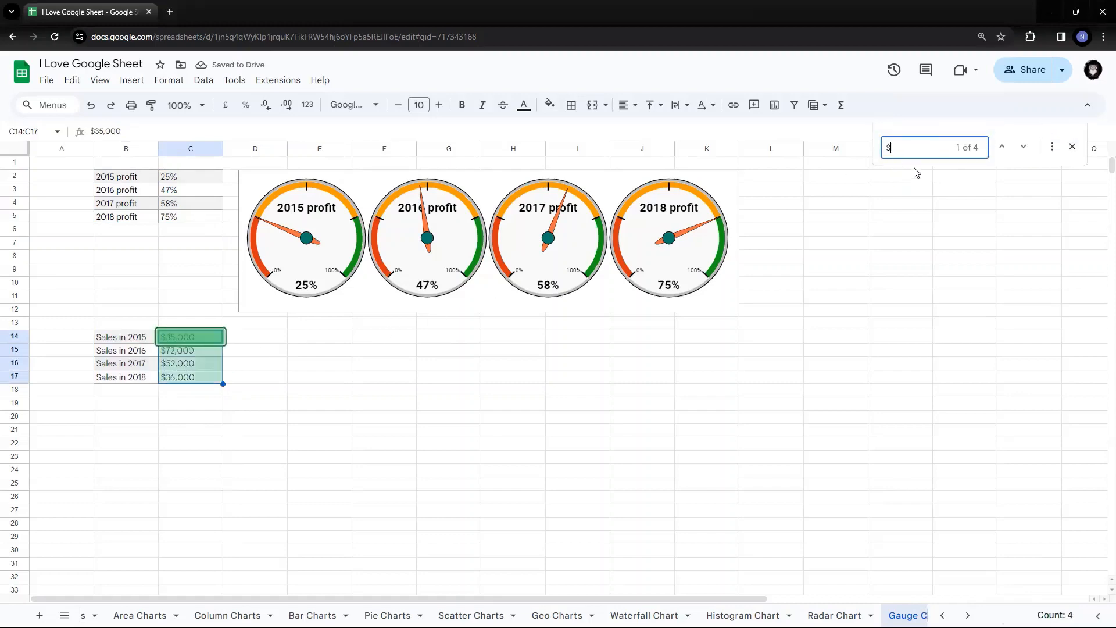
left_click(1052, 146)
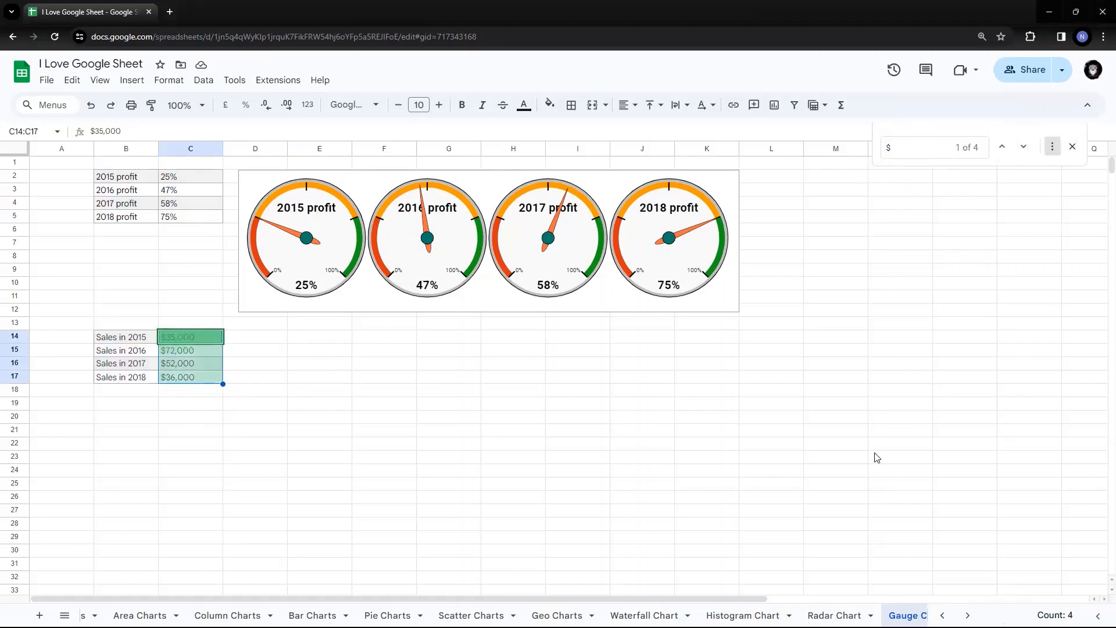
left_click(615, 485)
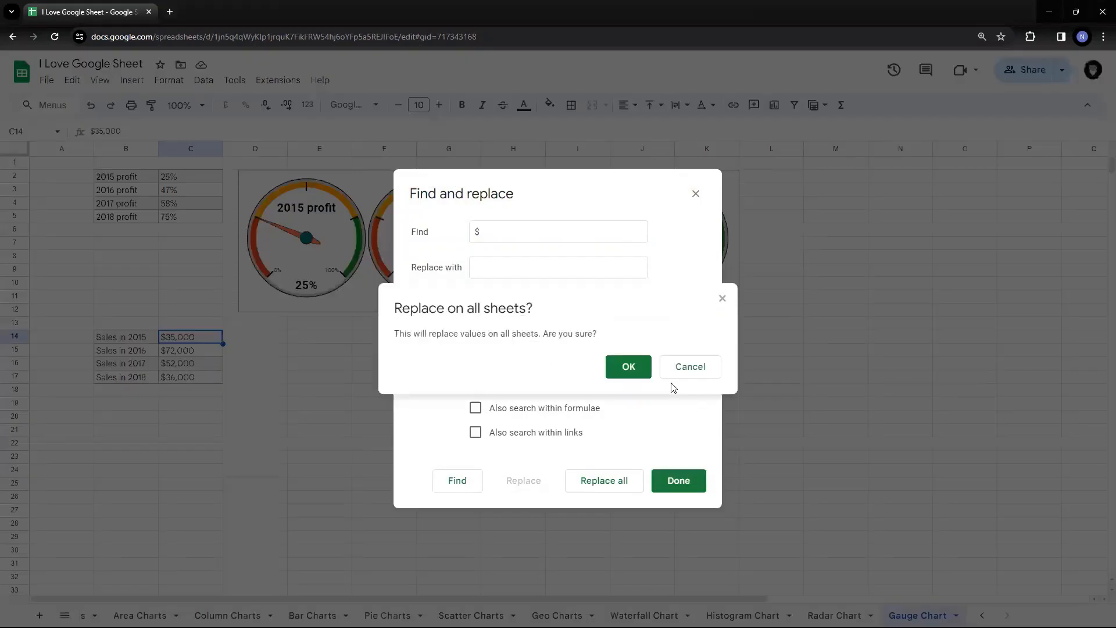
key("Return")
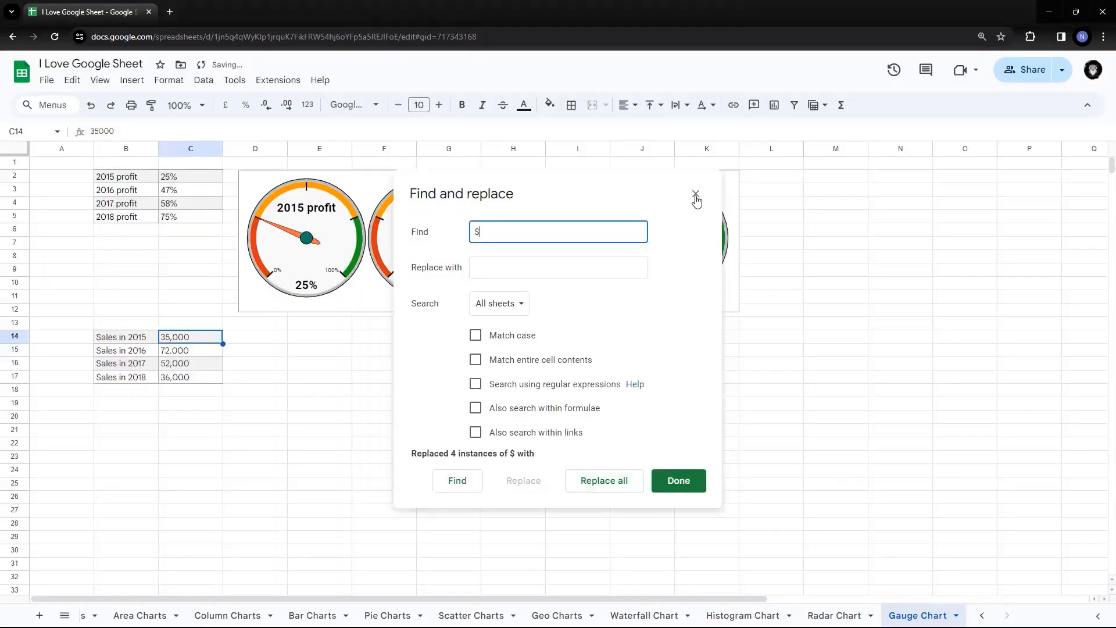
left_click(696, 194)
left_click(250, 364)
left_click(119, 340)
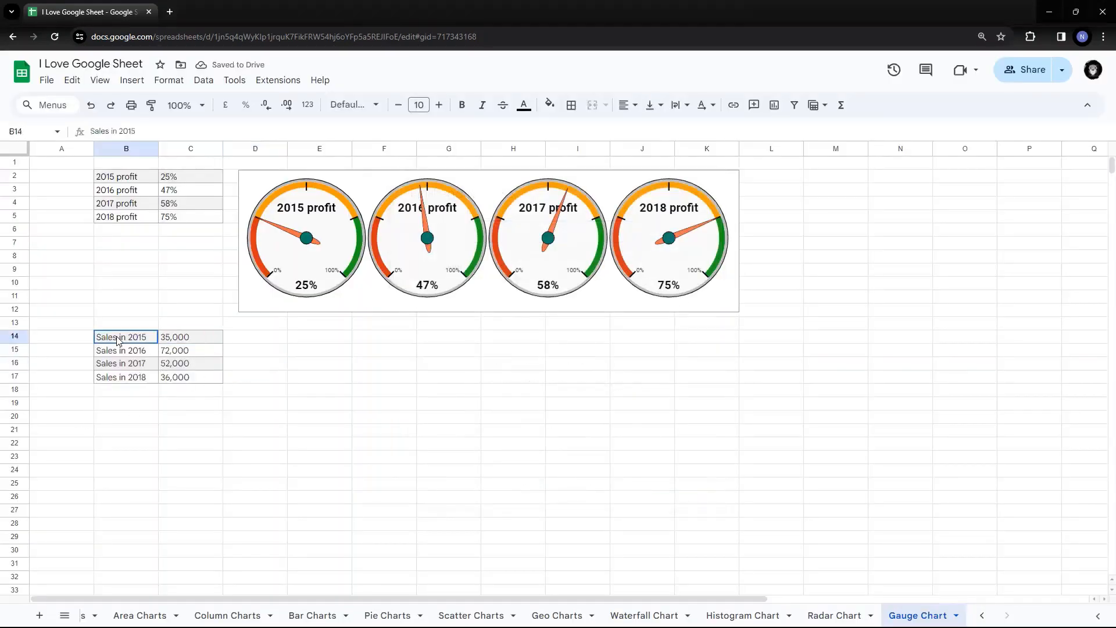
Chart the B14:C17 sales table as a pie chart placed below the profit gauges.
key("shift+Right")
key("shift+Down")
key("shift+Down")
key("shift+Down")
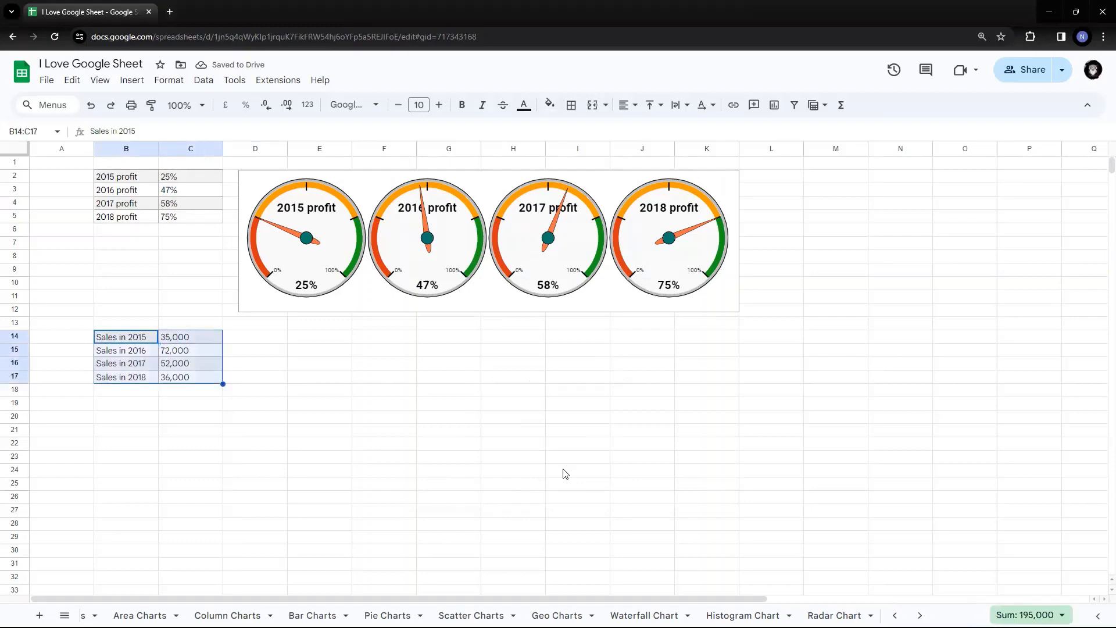
left_click(131, 81)
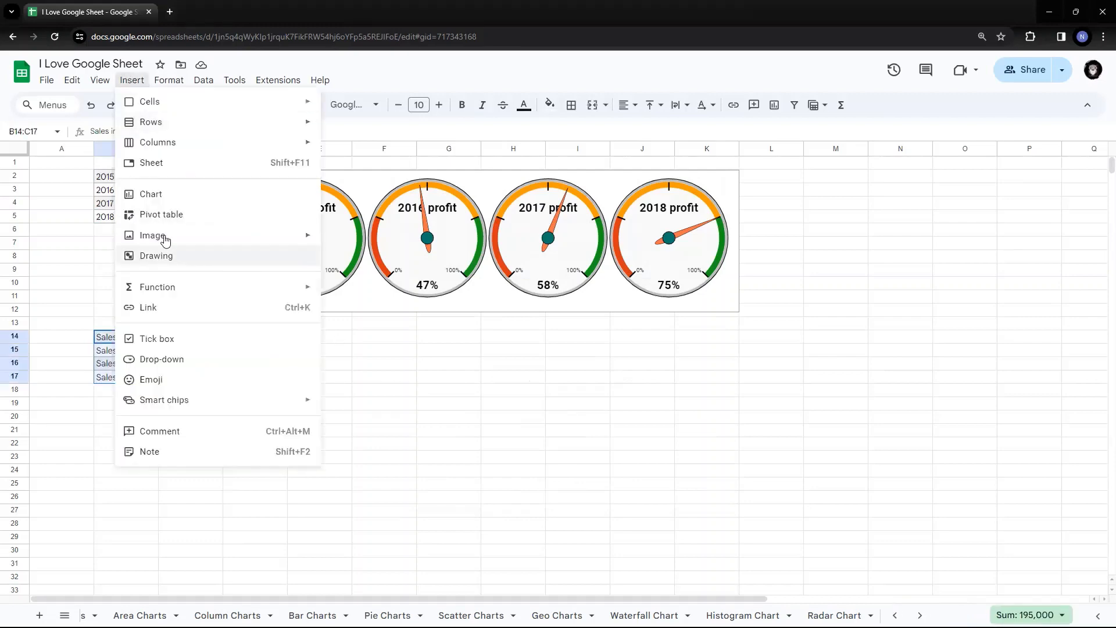
key("Escape")
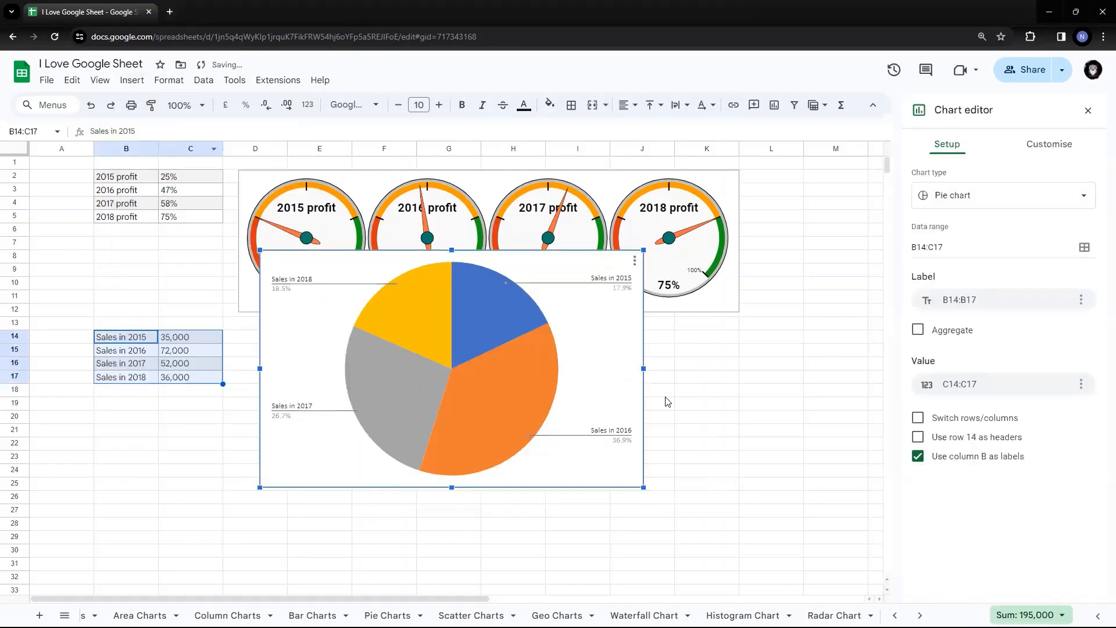
left_click_drag(558, 259, 538, 336)
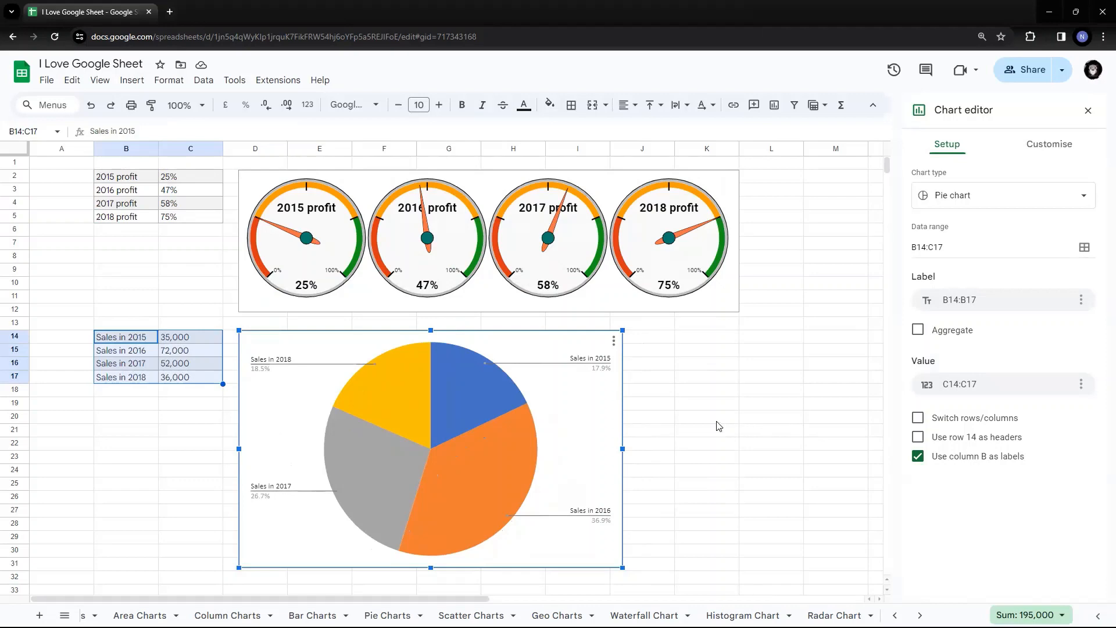
Convert the sales pie chart to a gauge chart and resize it into a wide, short row of dials.
left_click(1022, 198)
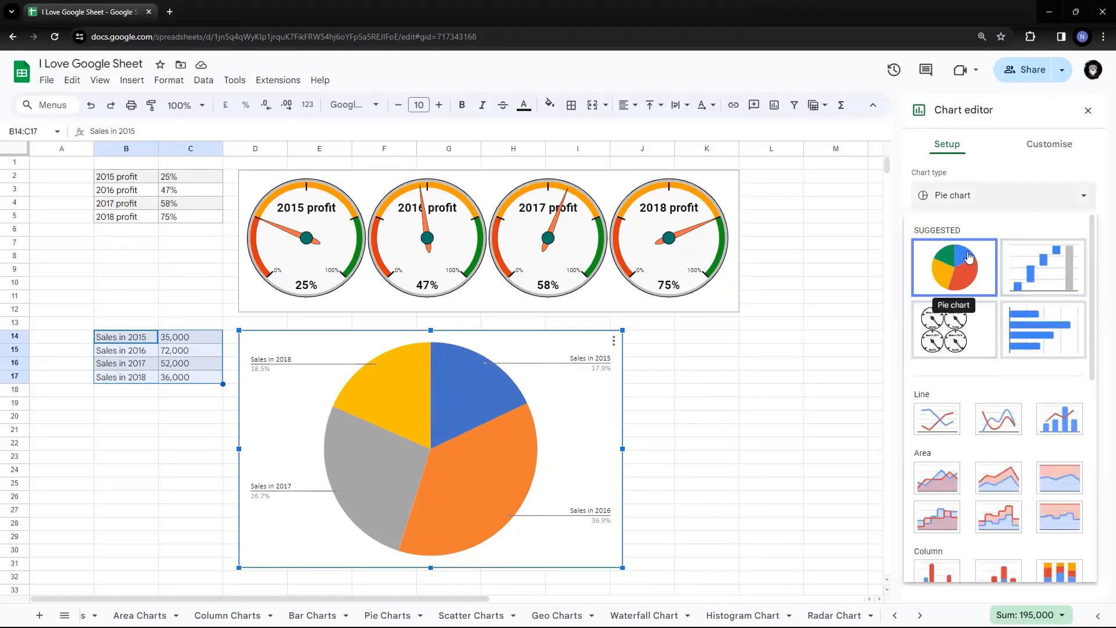
left_click(938, 329)
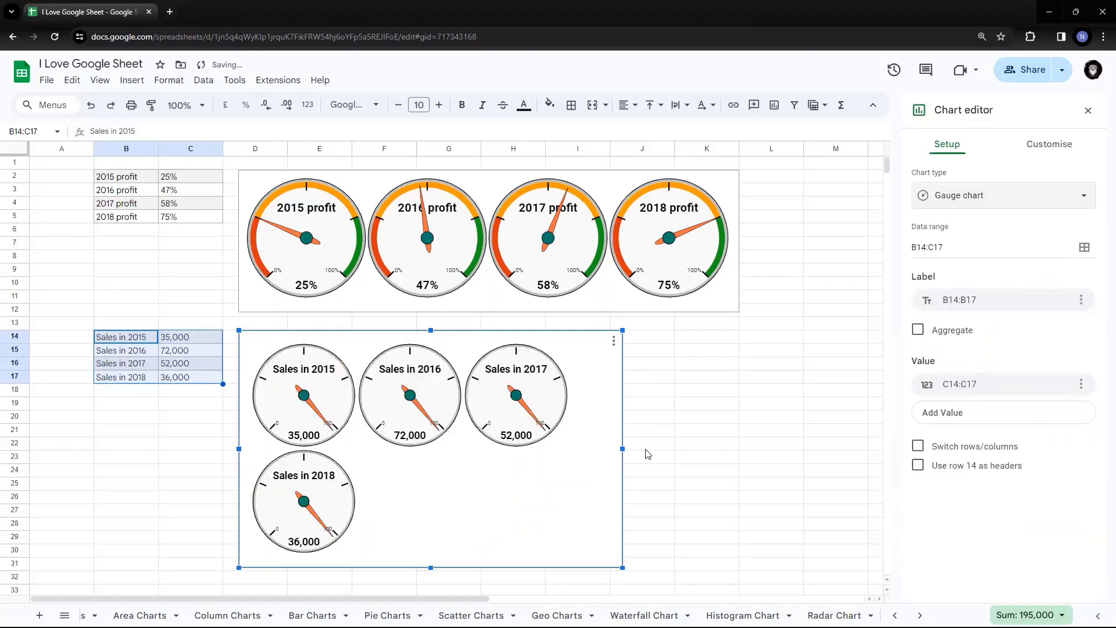
left_click_drag(623, 449, 735, 447)
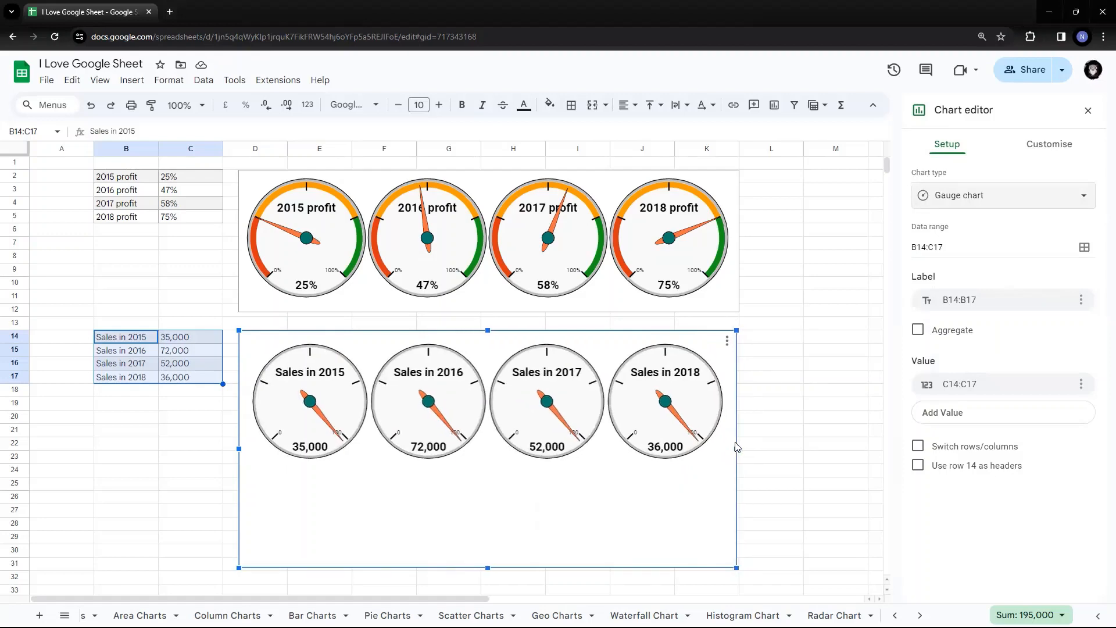
left_click_drag(737, 447, 740, 447)
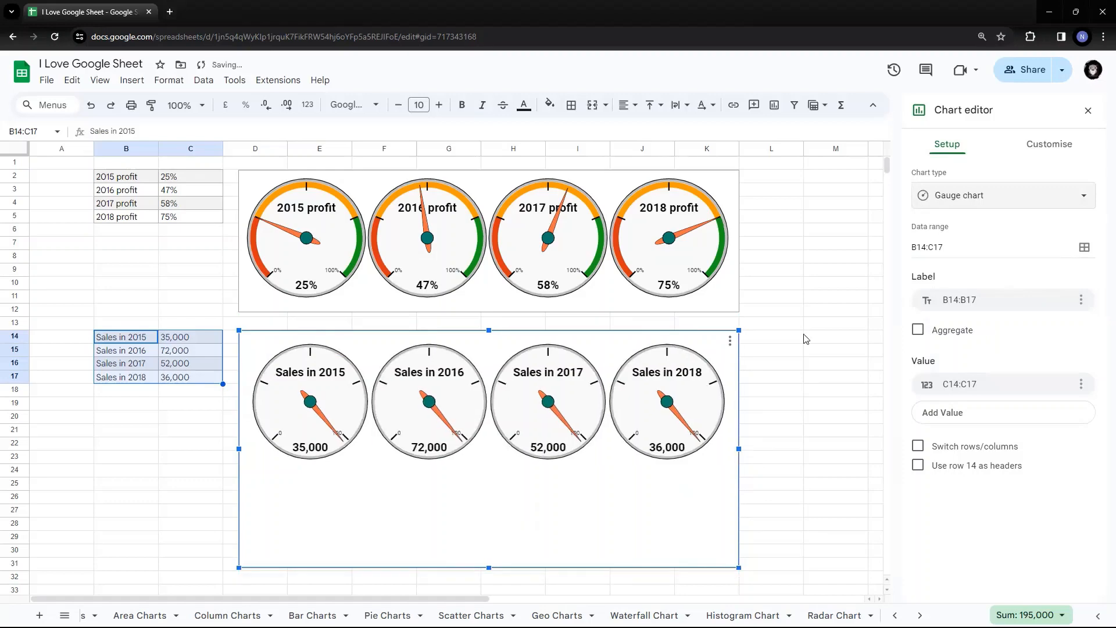
scroll(808, 338, "down", 2)
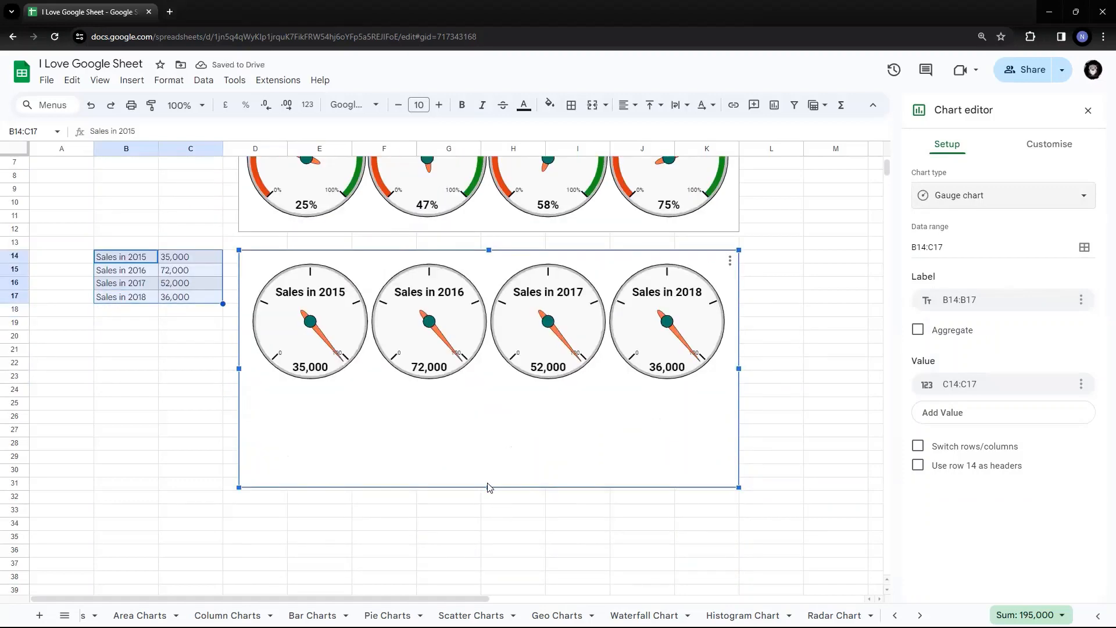
left_click_drag(490, 487, 487, 410)
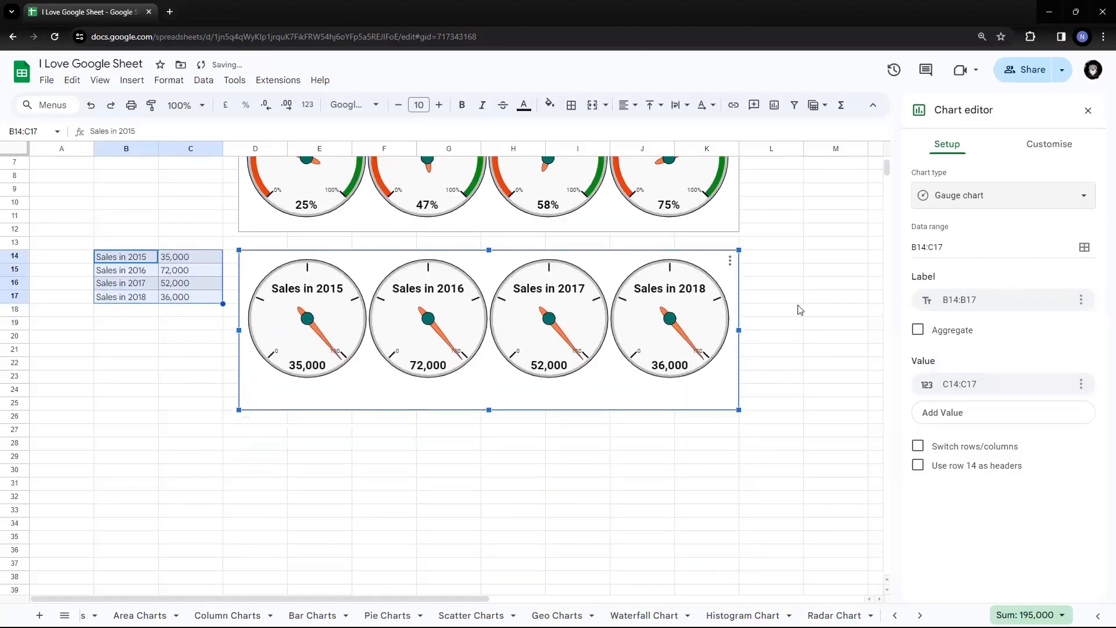
scroll(826, 302, "up", 2)
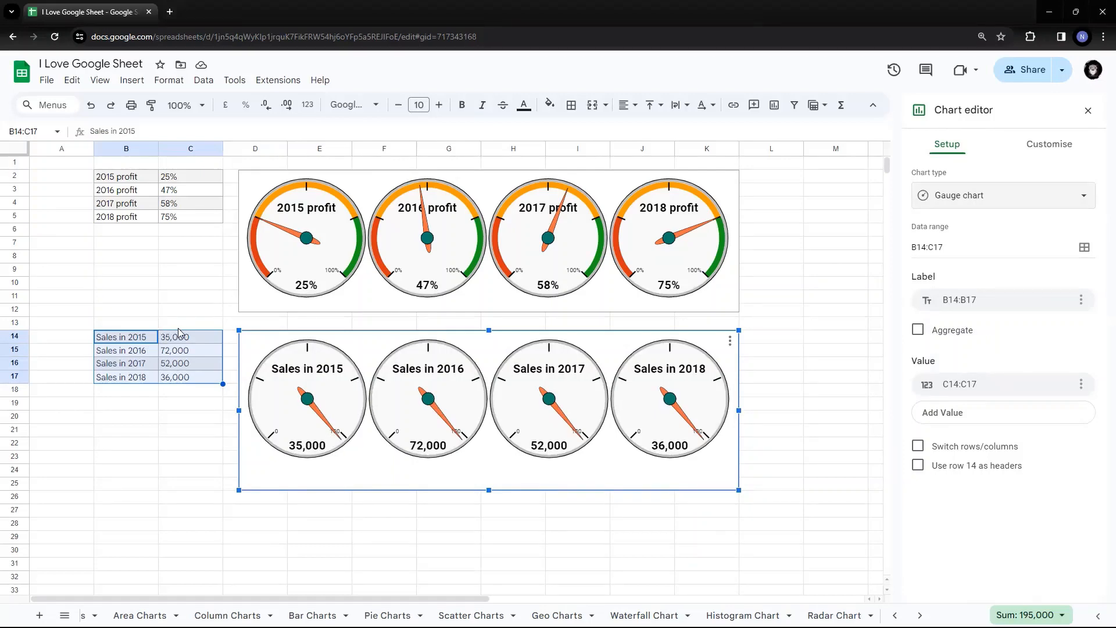
left_click(192, 339)
Check the sales values in cells C14 to C17.
left_click_drag(193, 339, 196, 390)
left_click(191, 354)
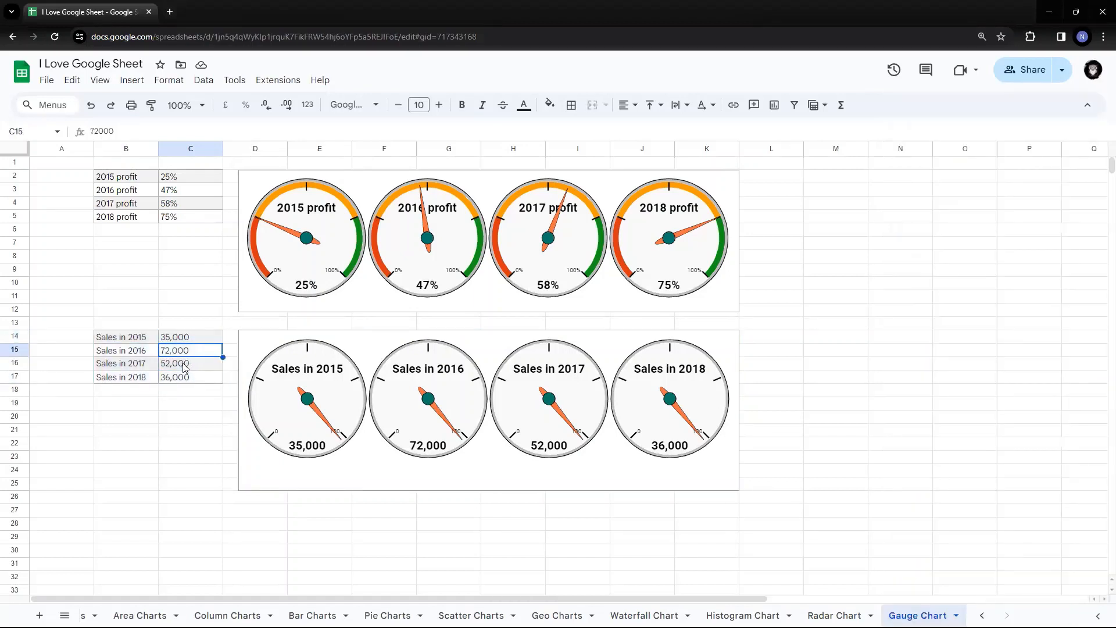
left_click(182, 365)
left_click(178, 380)
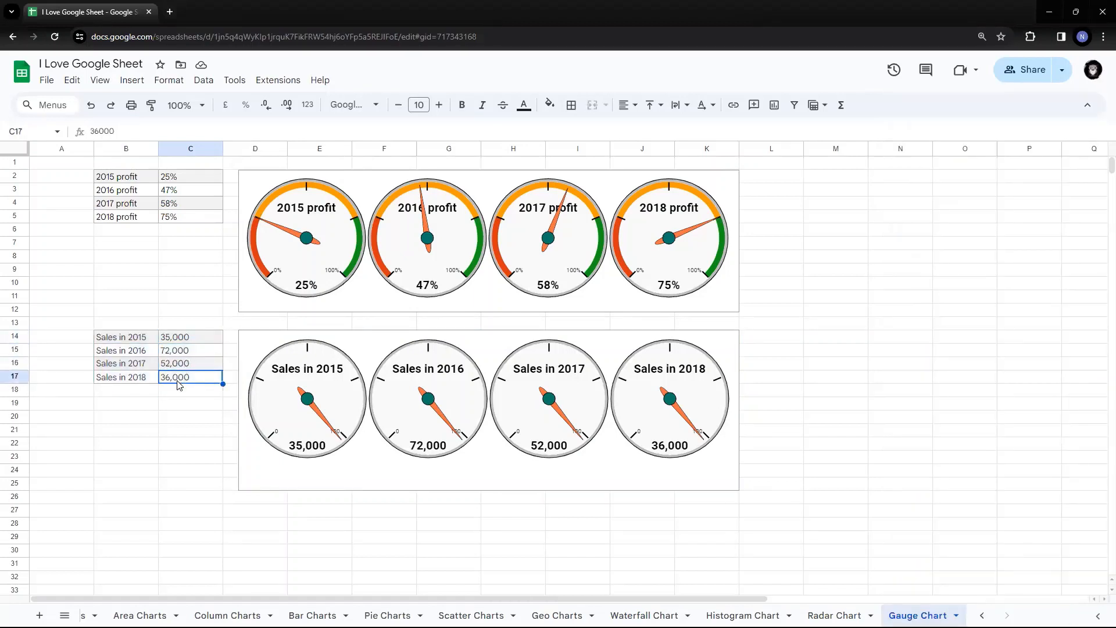
left_click(192, 342)
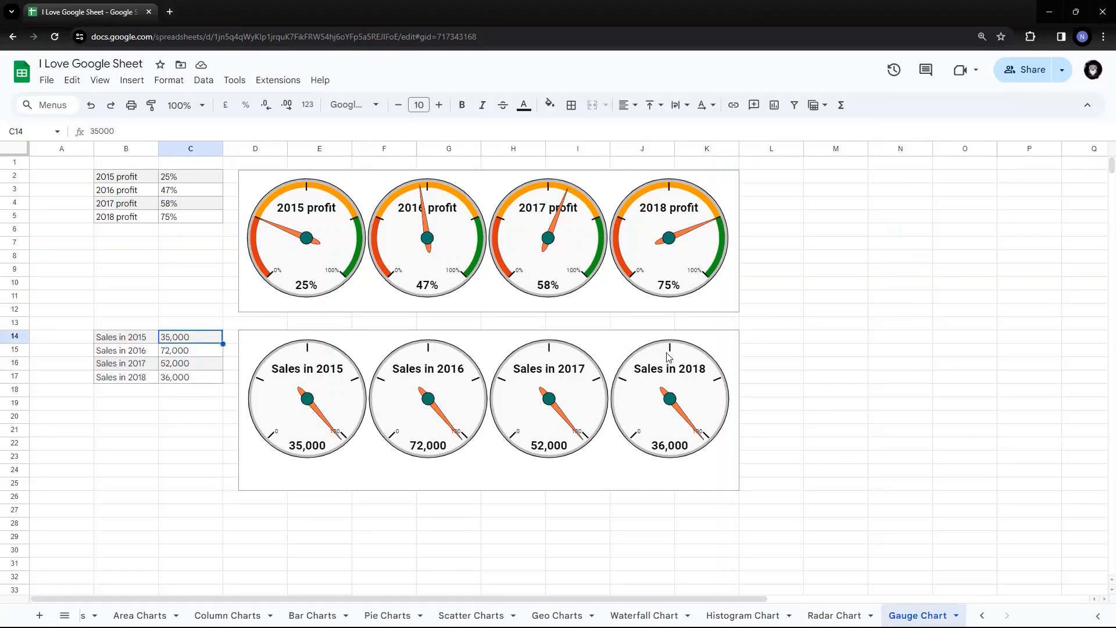
Open the sales gauge chart's editor at the Customise tab's Gauge settings.
left_click(732, 346)
left_click(730, 342)
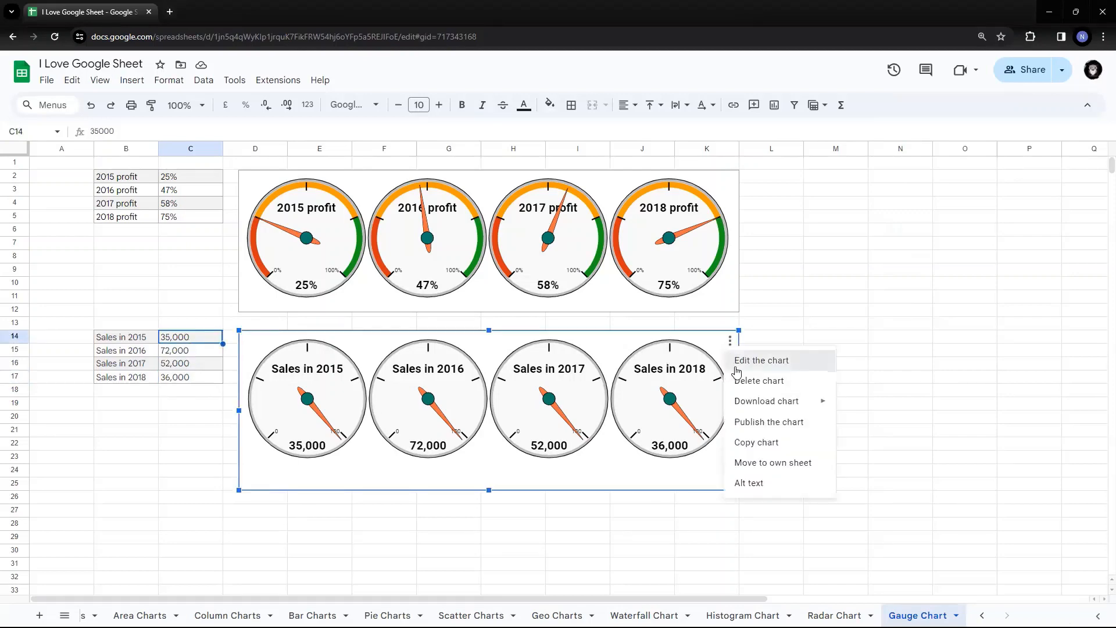
left_click(738, 361)
left_click(1045, 147)
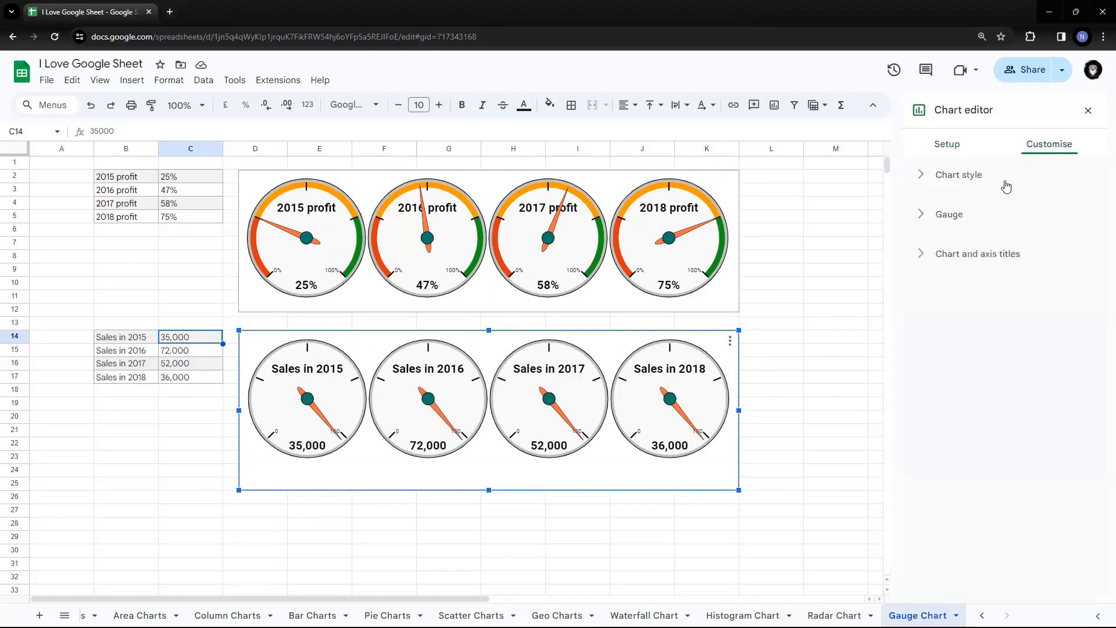
left_click(949, 216)
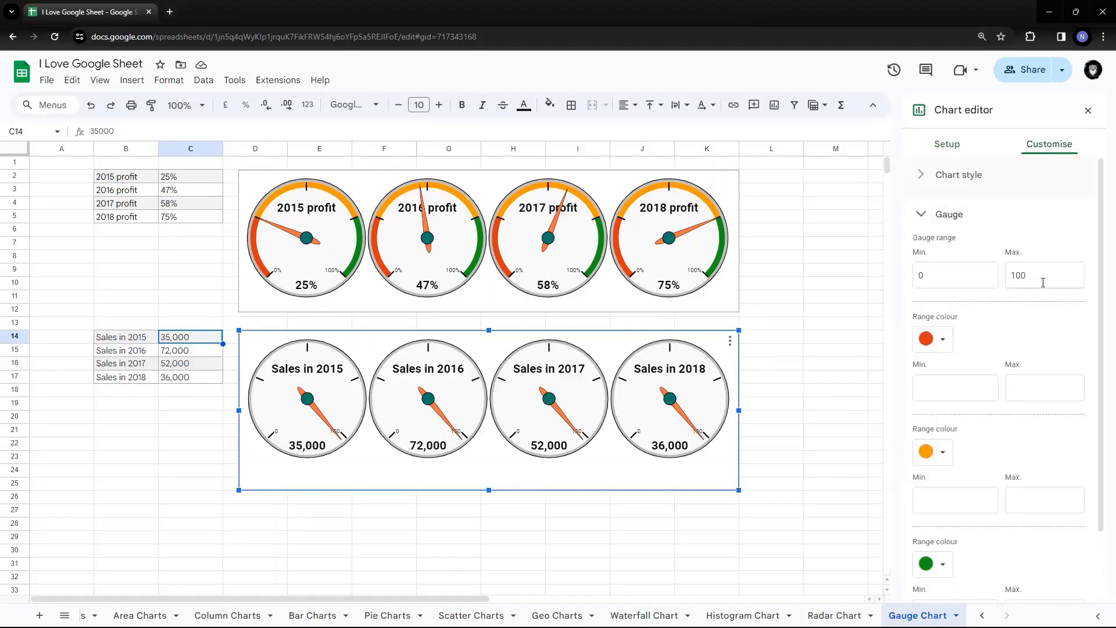
left_click(576, 433)
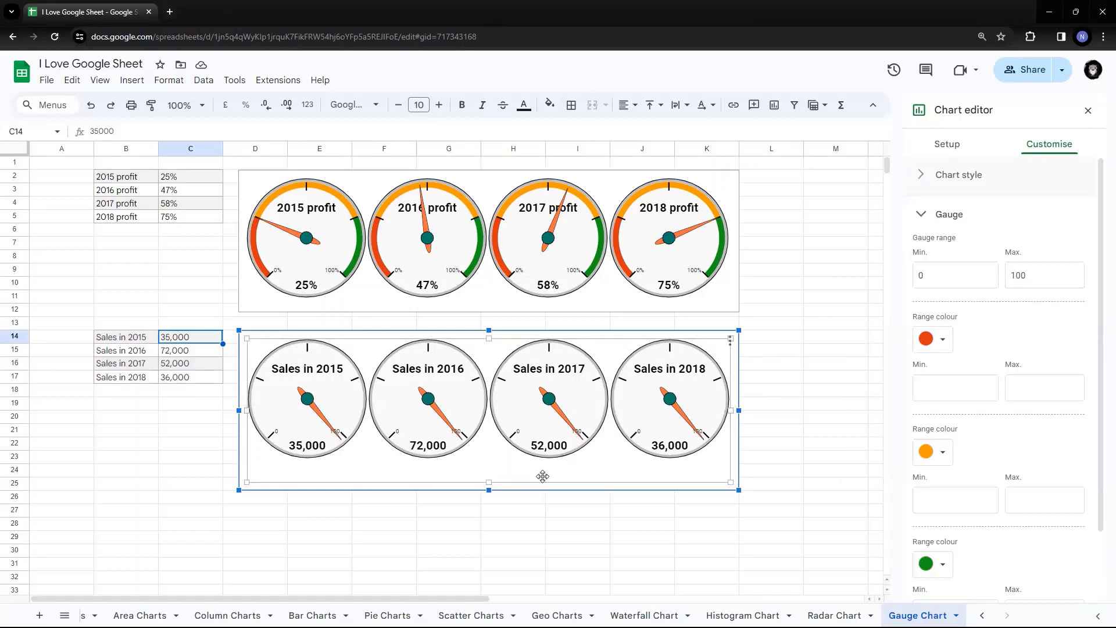
Set the sales gauge range maximum to 100000.
left_click(1036, 275)
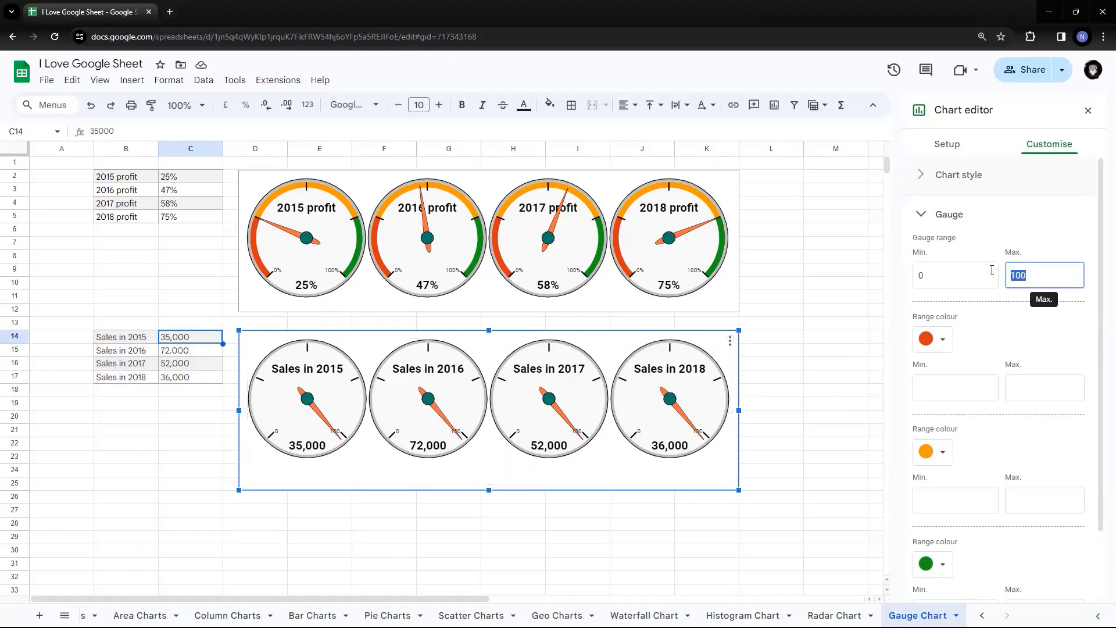
type("10")
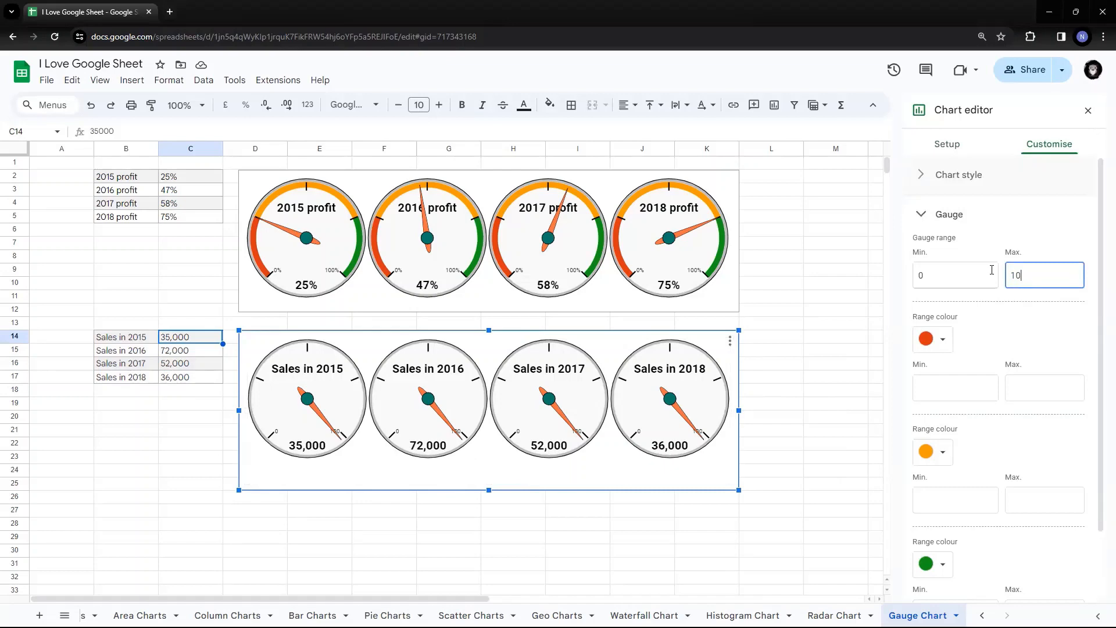
type("0000")
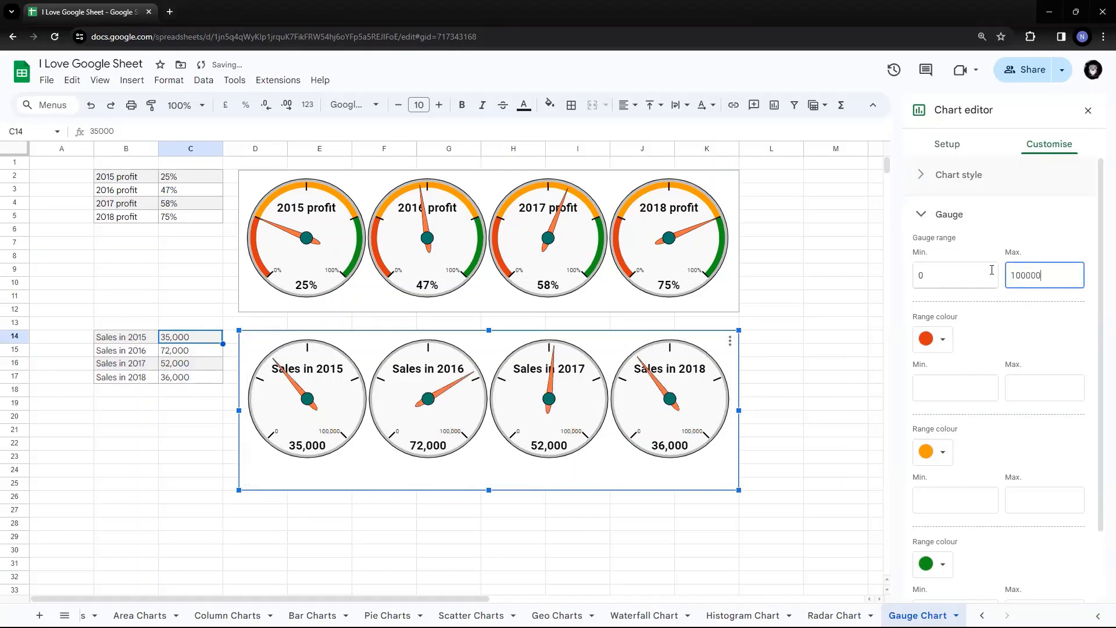
left_click(1018, 333)
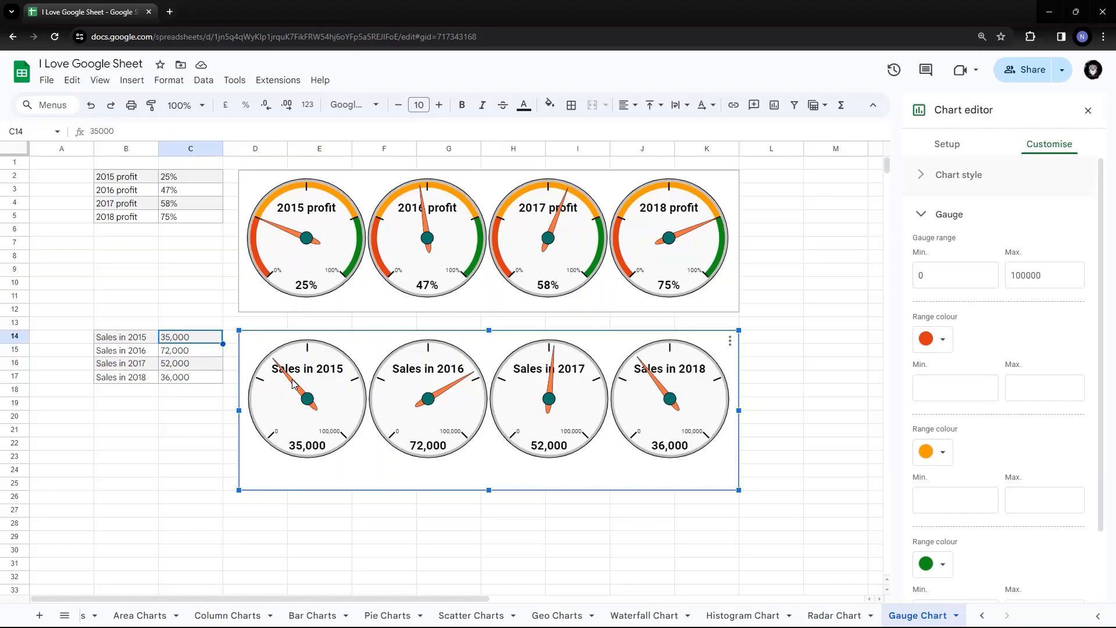
Set the red band to 0–25000 and the orange band to 25000–75000.
left_click(968, 386)
type("0")
left_click(1045, 385)
type("2500")
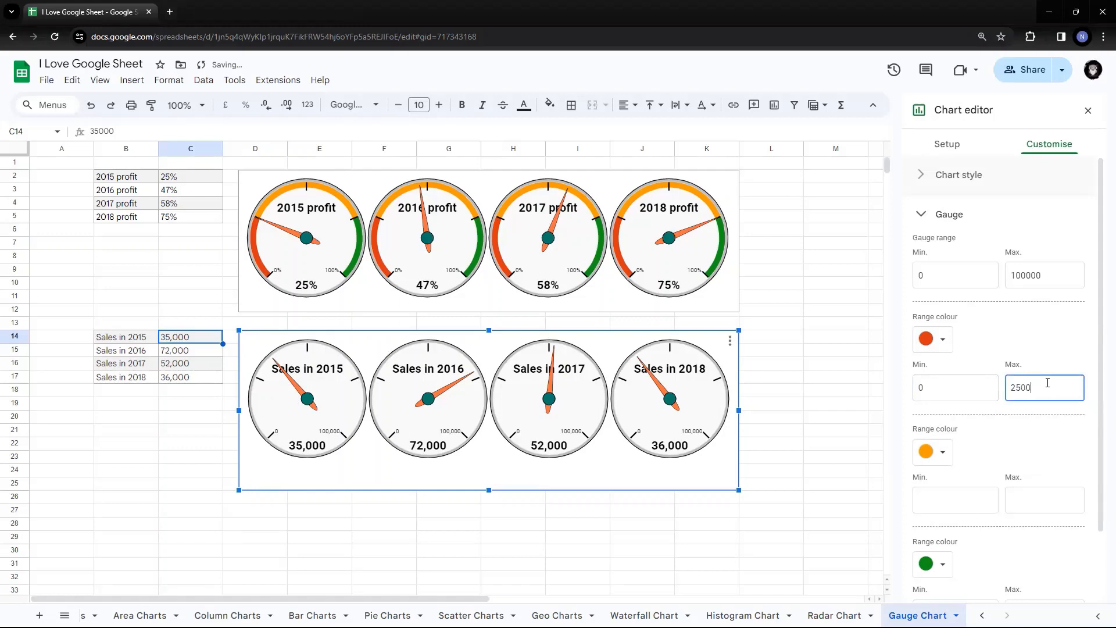
type("0")
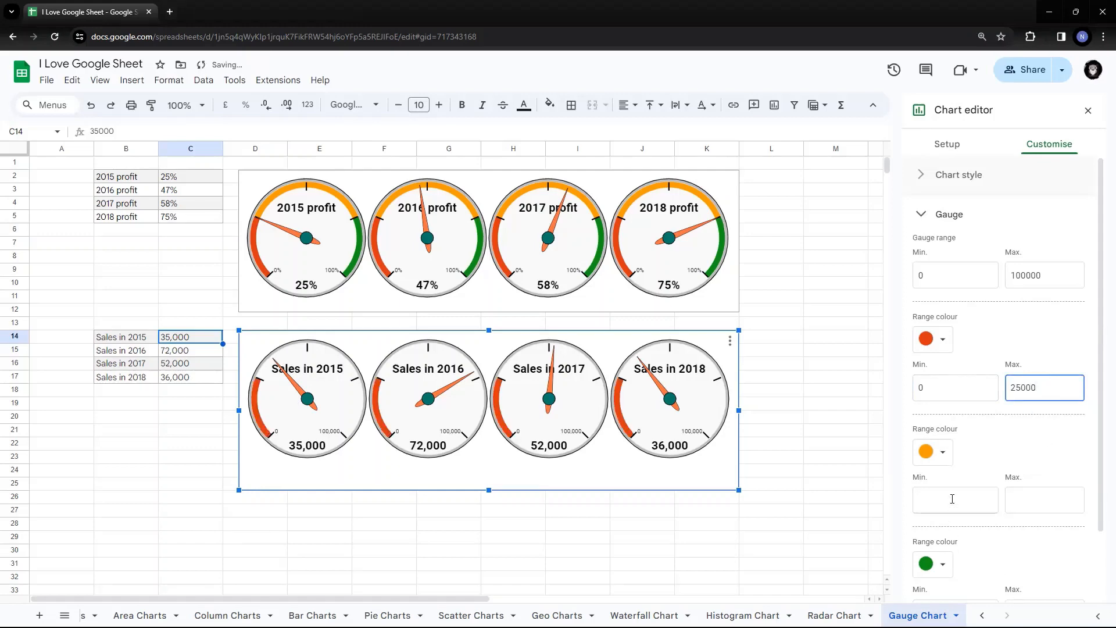
left_click(952, 499)
type("25000")
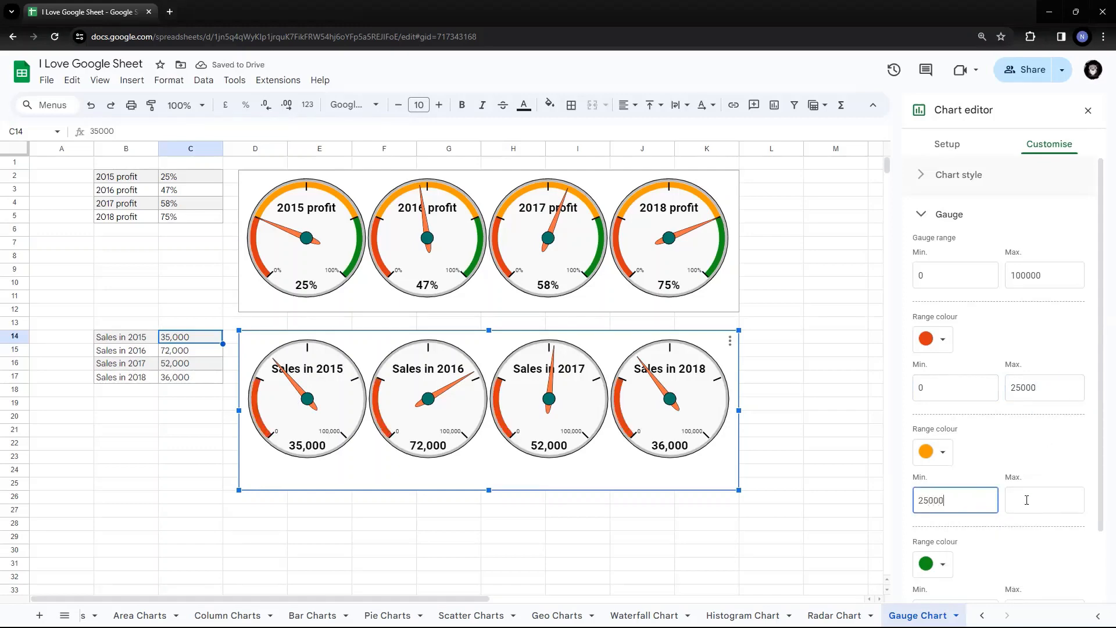
left_click(1027, 500)
type("75000")
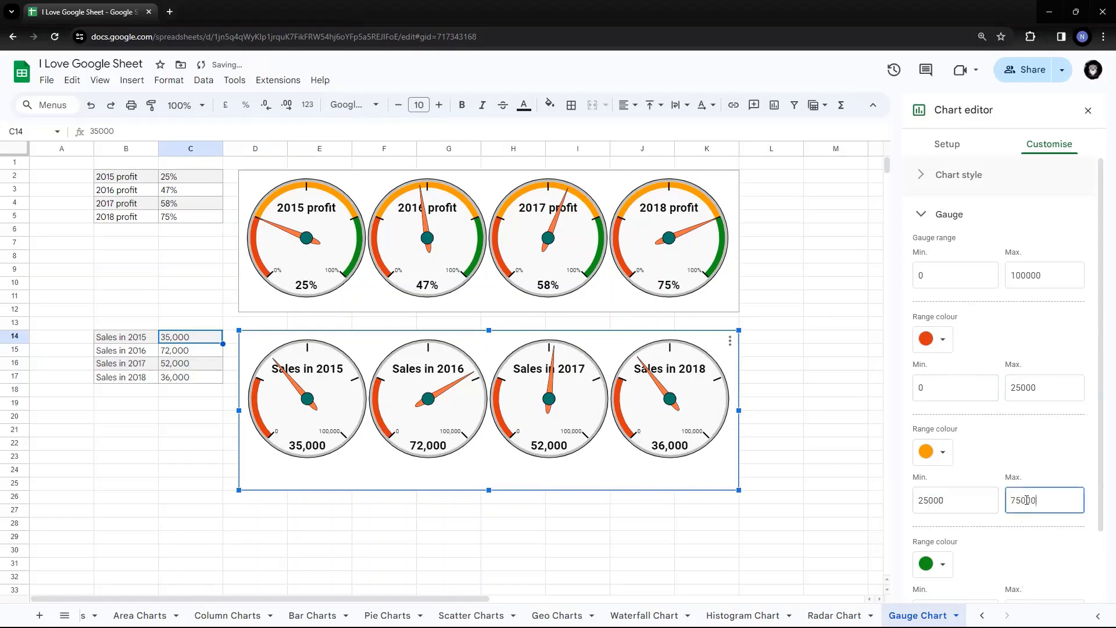
Set the green band to 75000–100000 and close the chart editor.
scroll(1014, 514, "down", 2)
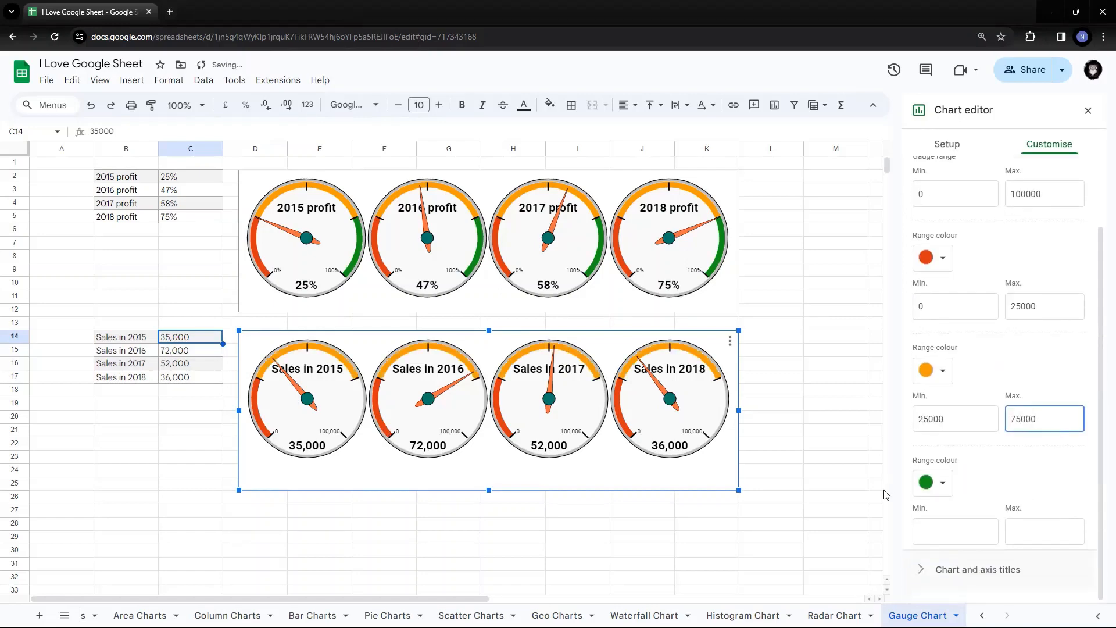
left_click(944, 542)
type("75000")
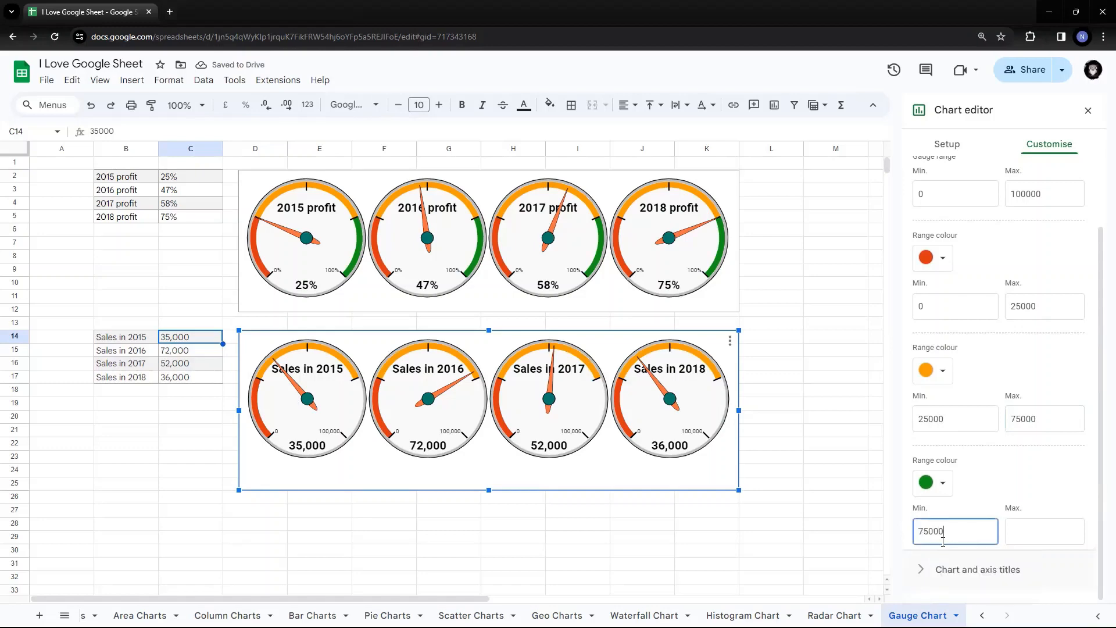
left_click(1048, 541)
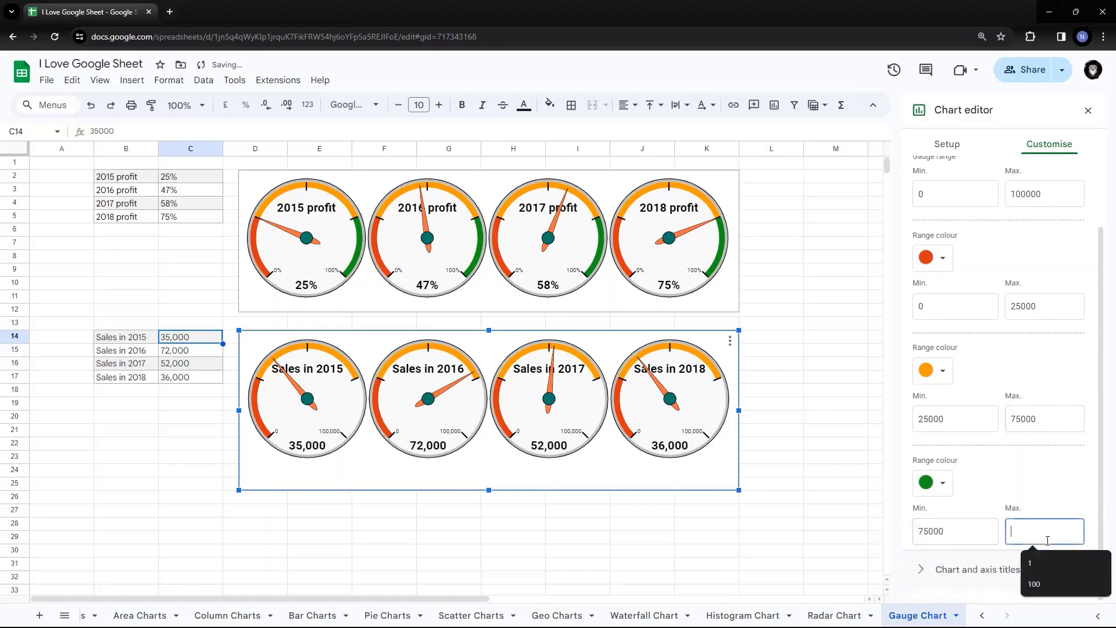
type("100000")
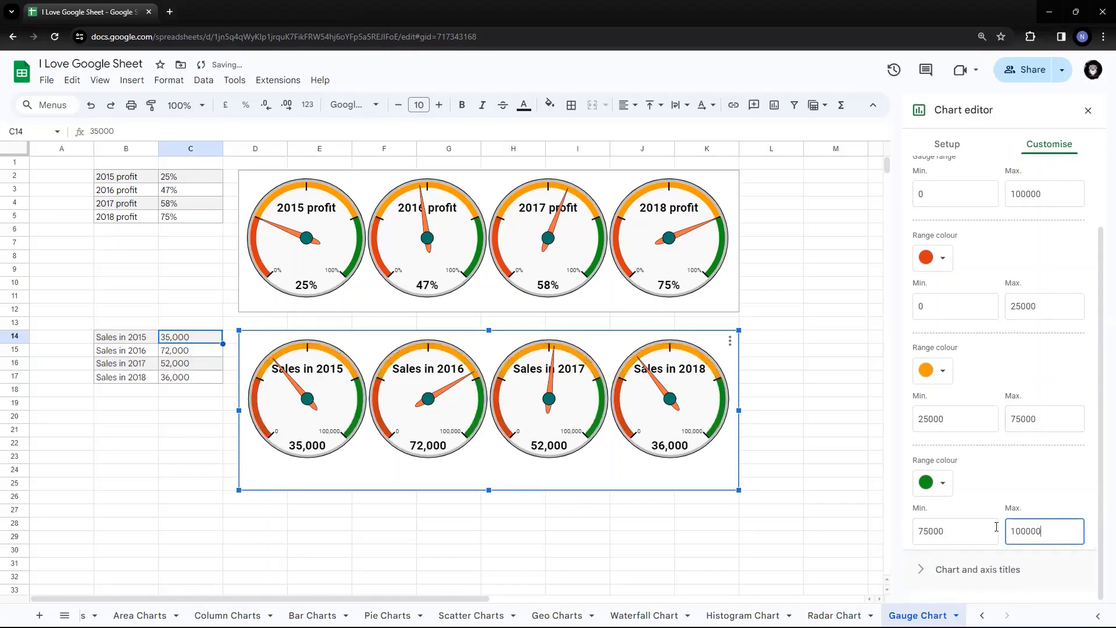
left_click(798, 414)
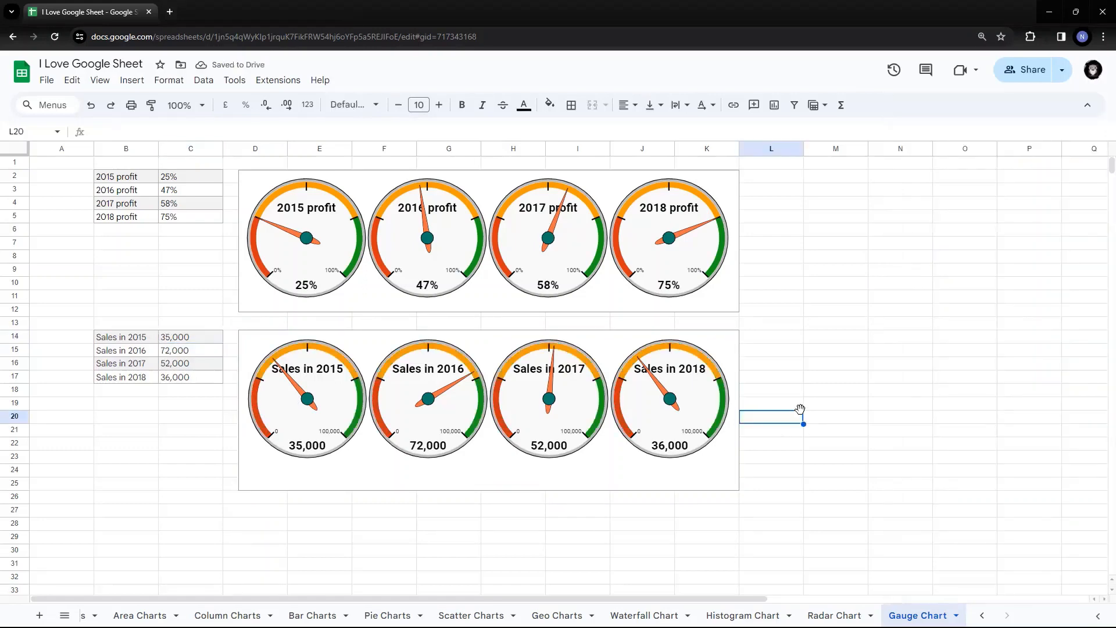